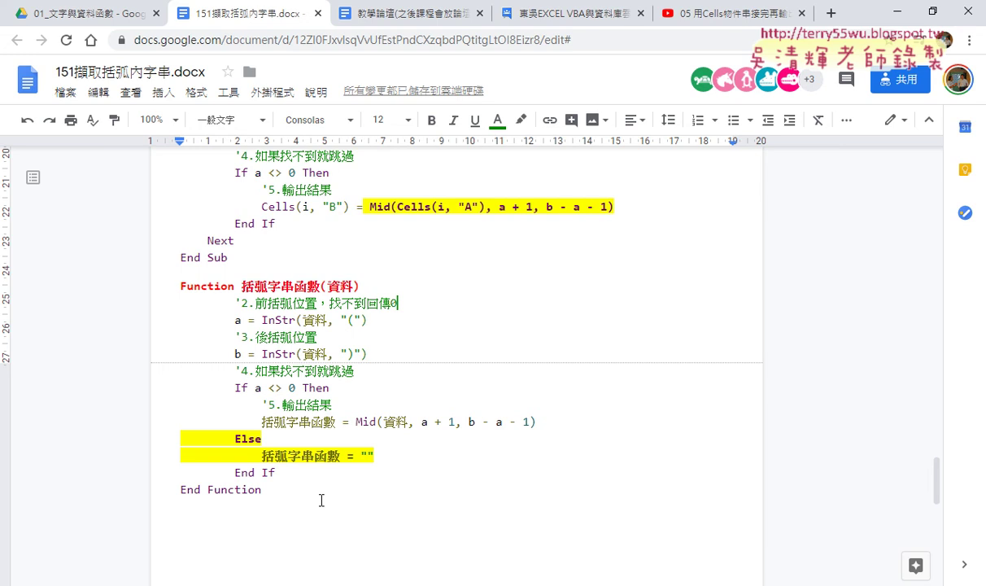
Select the Function 括弧字串函數 code in the Google Doc, then switch to the workbook 151擷取括弧中字串.xlsx.
drag(324, 497, 160, 290)
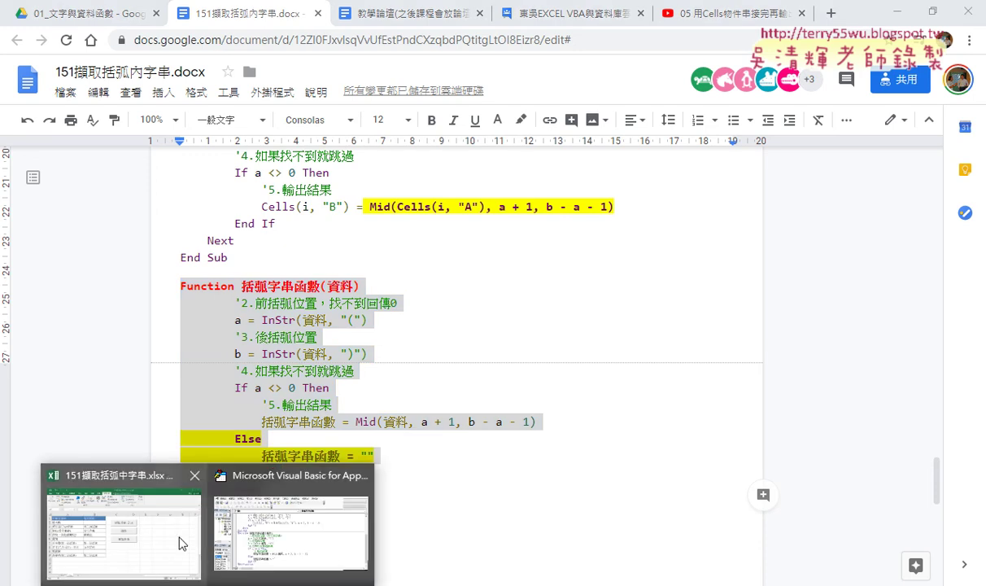
click(173, 514)
click(527, 337)
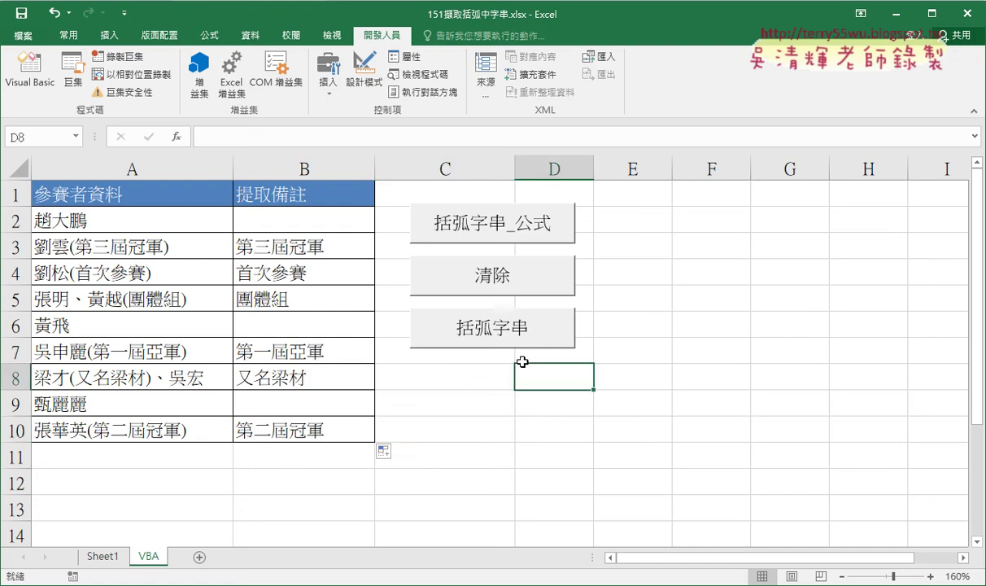
Clear column B's notes with 清除, then find 括弧字串函數 under 使用者定義 functions for B2.
click(484, 277)
click(329, 219)
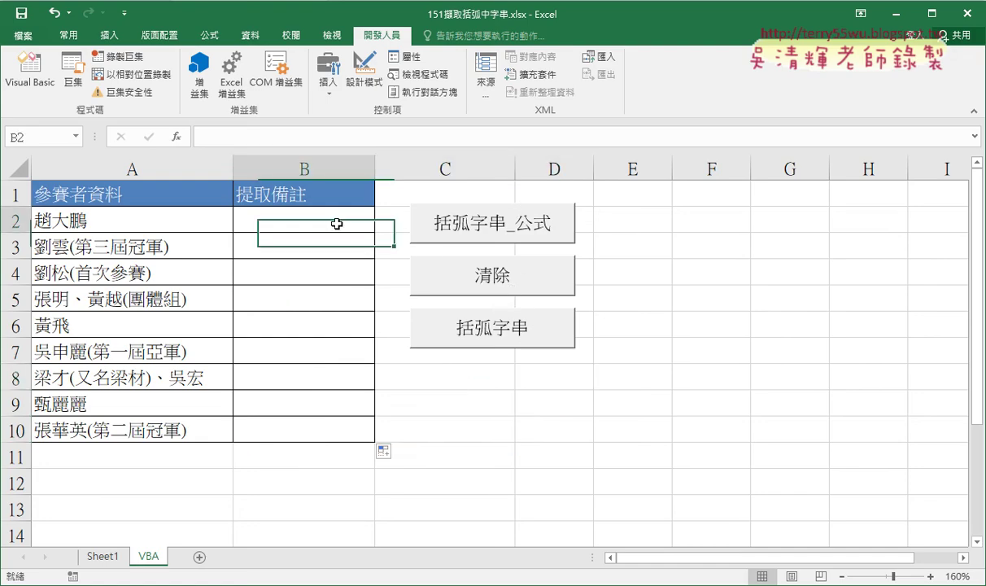
click(175, 137)
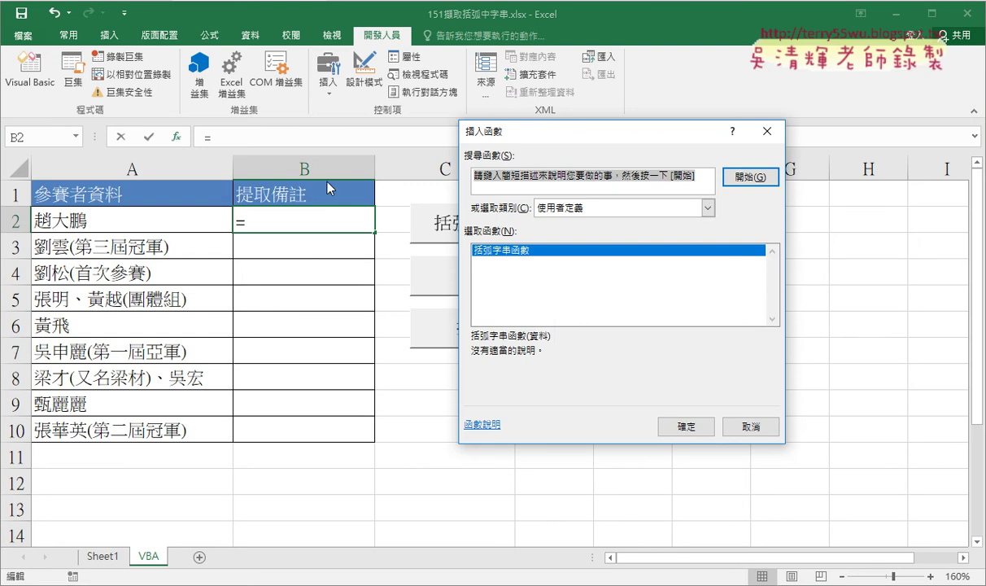
click(671, 207)
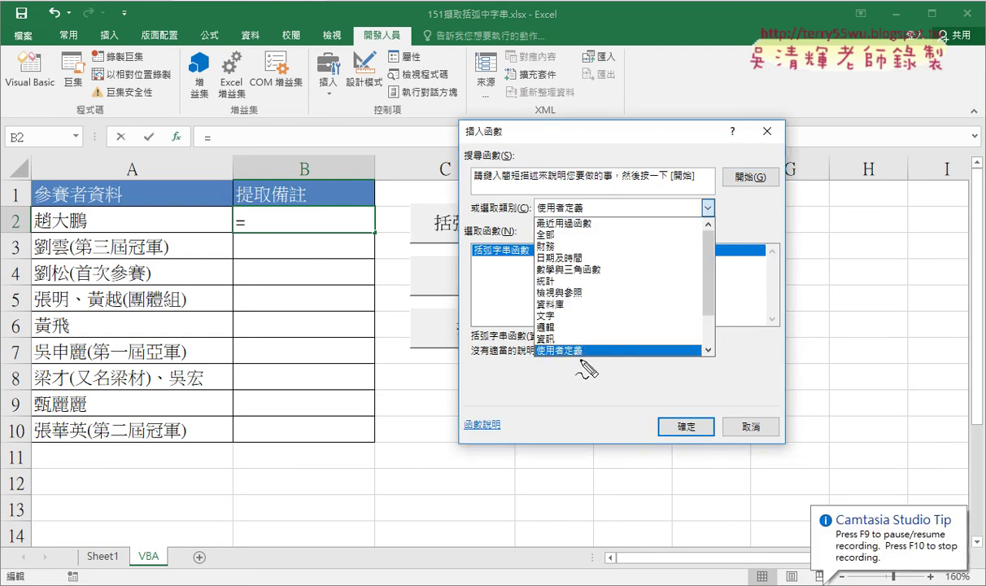
mouse_move(582, 353)
mouse_down()
mouse_move(537, 345)
mouse_move(579, 340)
mouse_up()
drag(521, 257, 537, 269)
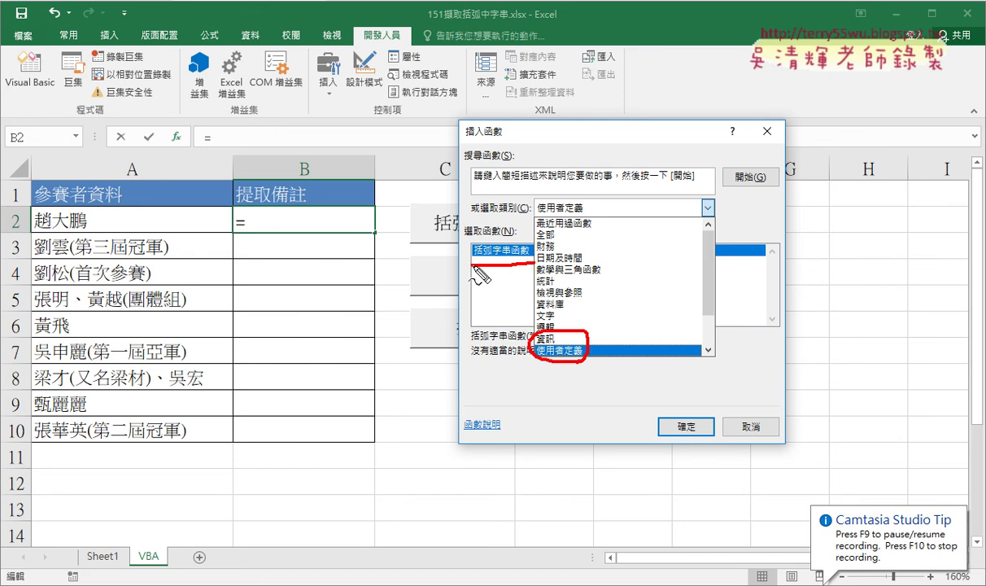
mouse_move(518, 334)
mouse_down()
mouse_move(489, 262)
mouse_move(507, 275)
mouse_up()
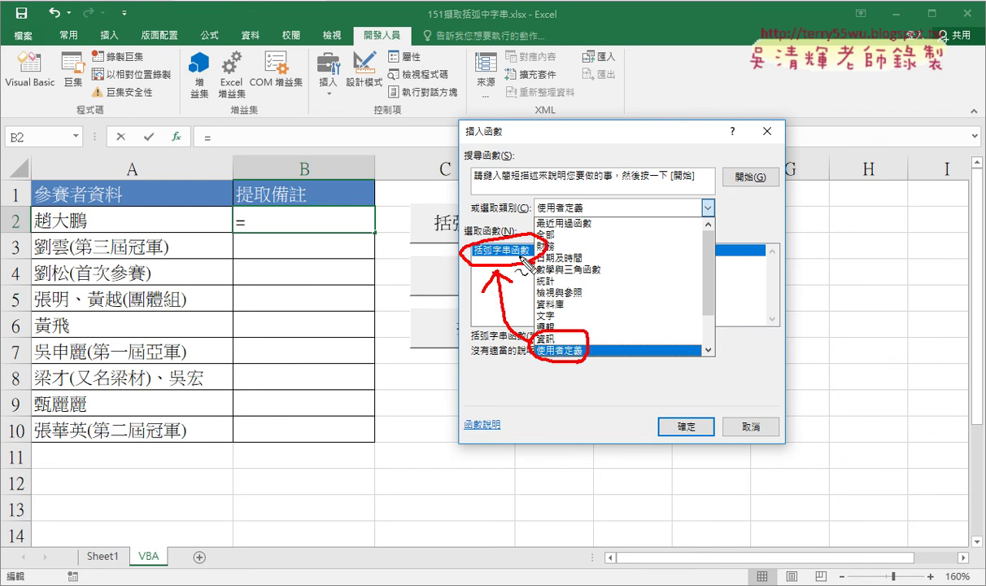
Pick 括弧字串函數 for B2, then cancel with Esc, leaving B2 empty.
click(522, 259)
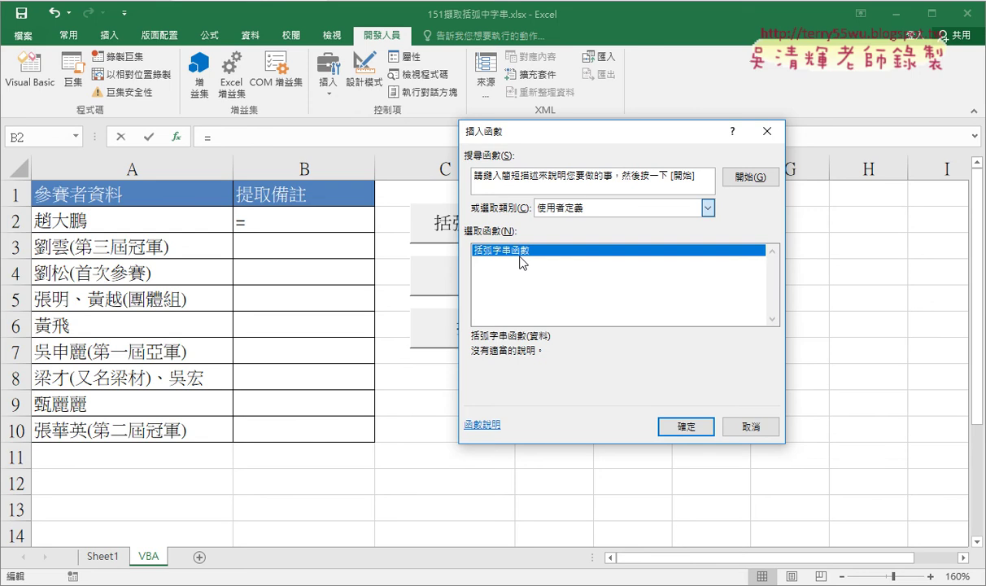
click(686, 426)
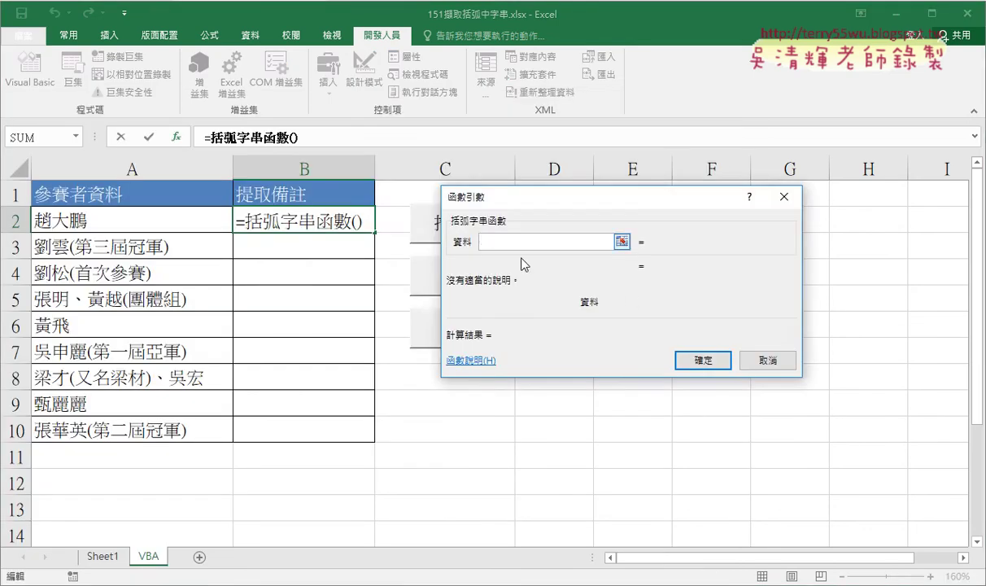
drag(525, 204, 415, 176)
key(Escape)
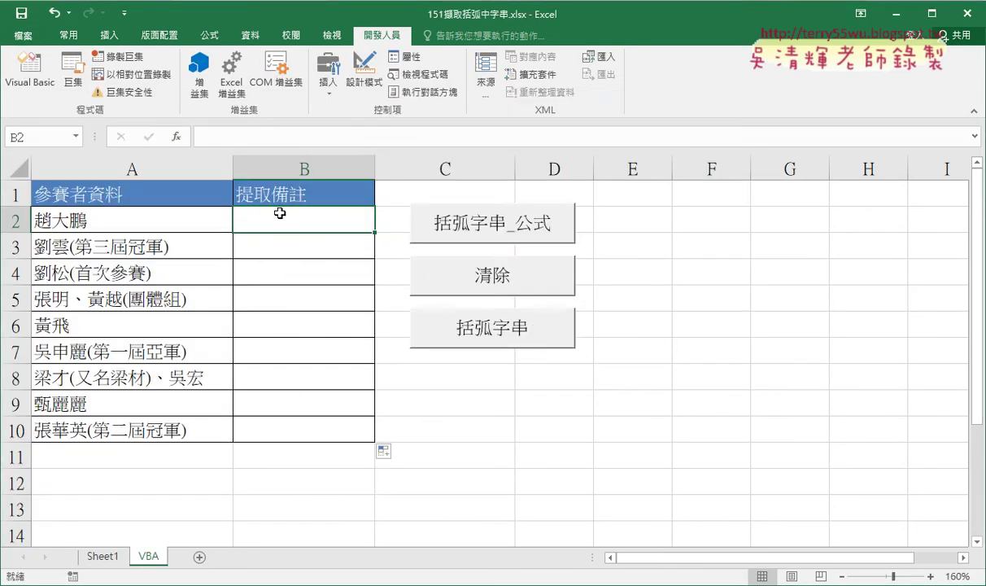
Enter =括弧字串函數(A2) in B2 through Insert Function, using A2 as the 資料 argument.
click(176, 137)
click(543, 393)
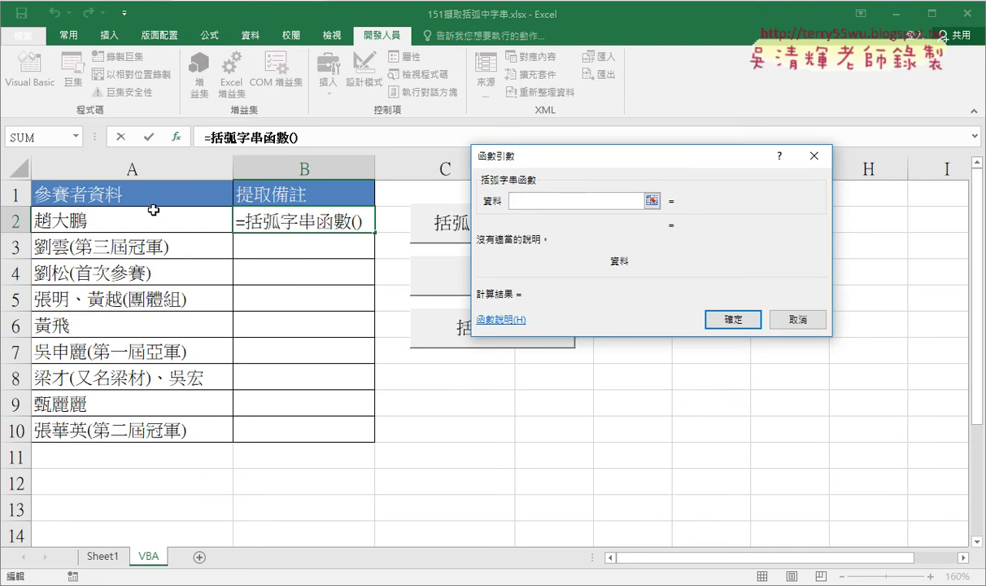
click(114, 217)
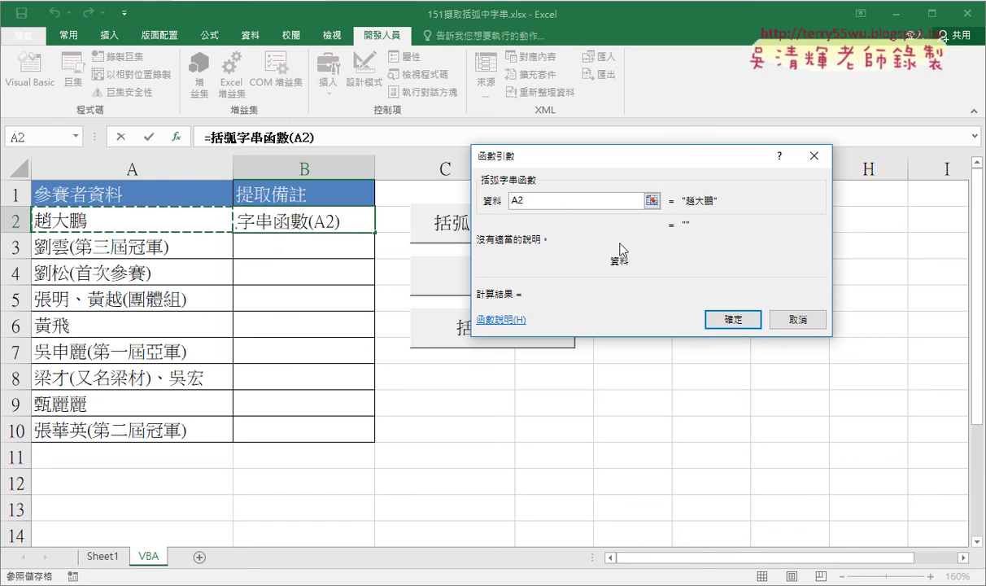
click(734, 316)
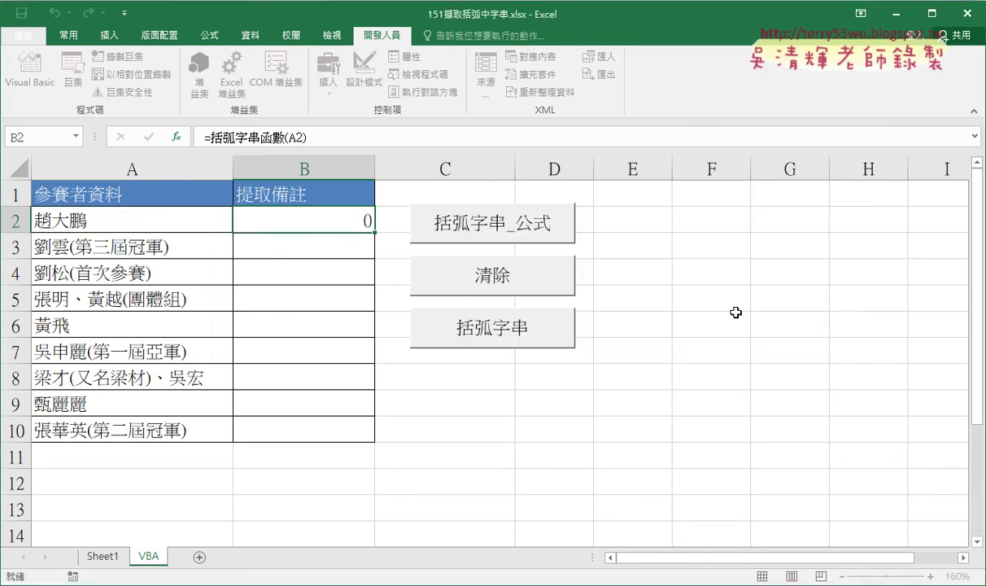
Fill the B2 formula down to B10 and highlight extracted notes such as 第三屆冠軍.
double_click(375, 232)
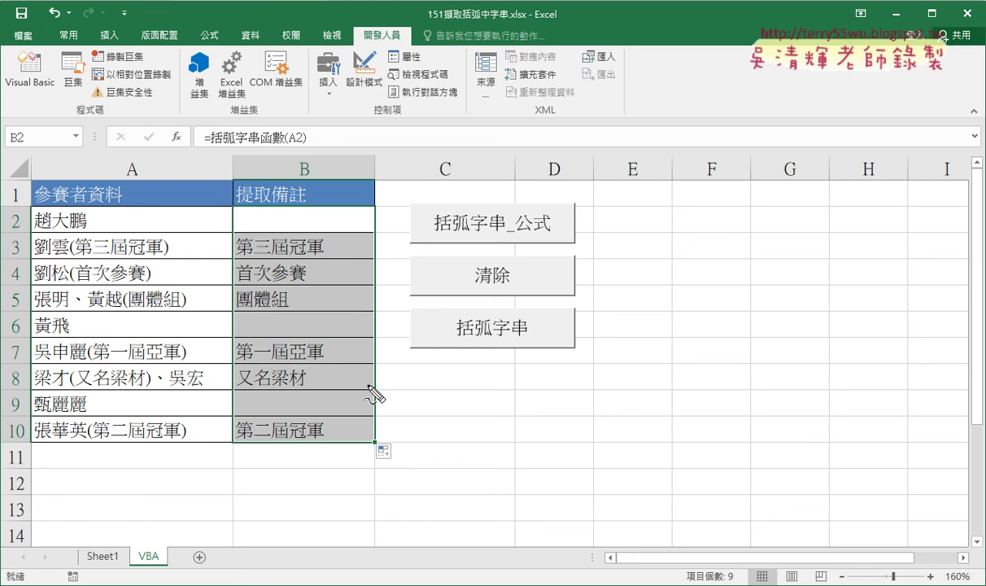
mouse_move(297, 481)
mouse_down()
mouse_move(192, 357)
mouse_move(389, 213)
mouse_move(248, 472)
mouse_up()
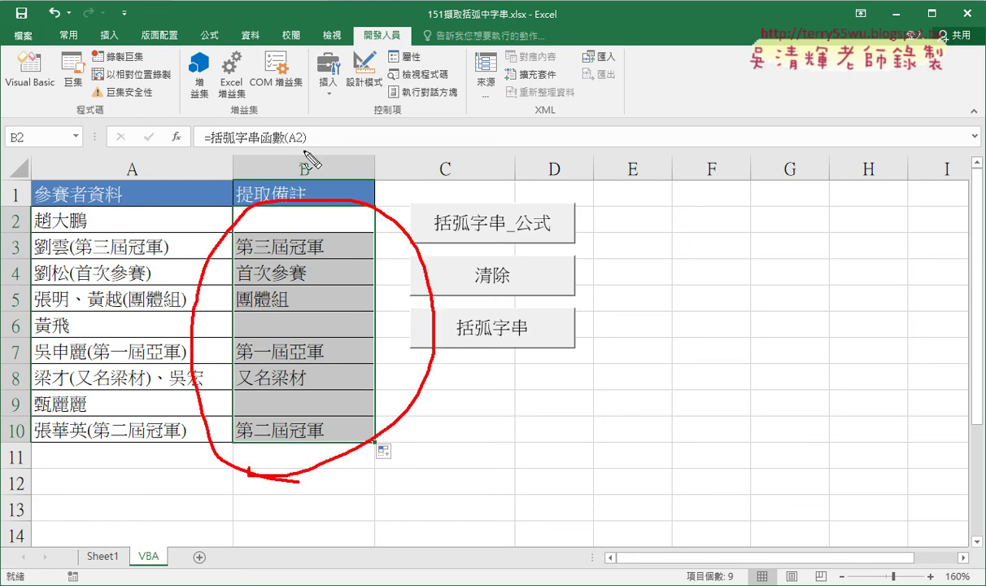
mouse_move(309, 157)
mouse_down()
mouse_move(317, 140)
mouse_move(277, 189)
mouse_up()
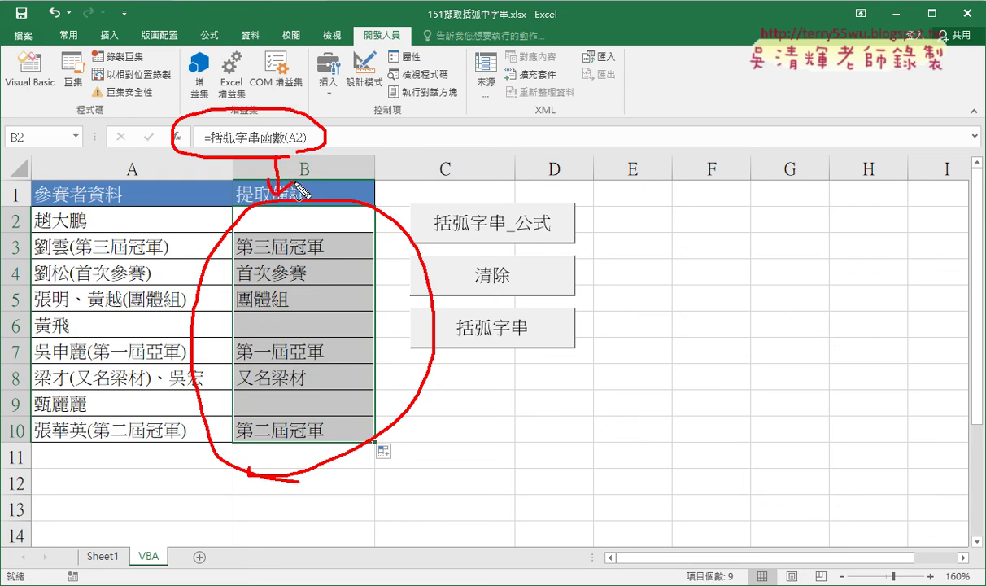
key(Escape)
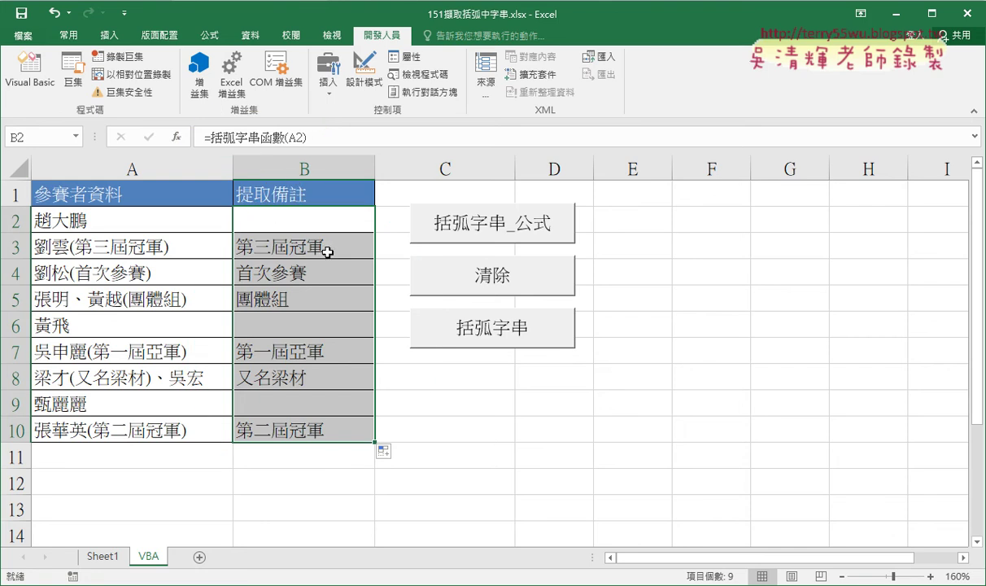
Open and enlarge the VBA editor, then delete the Function 括弧字串函數 block from module AAA.
click(43, 85)
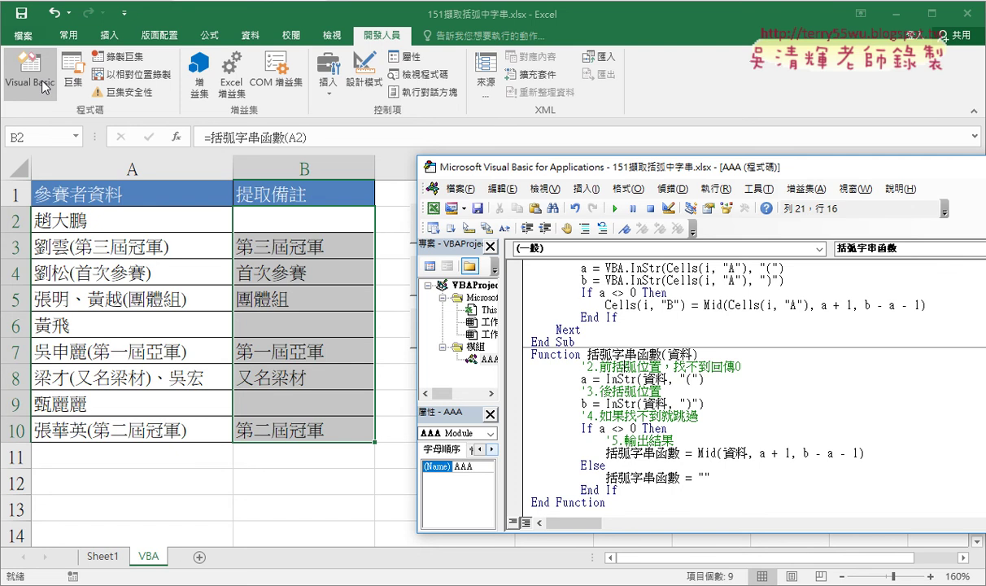
drag(521, 171, 464, 80)
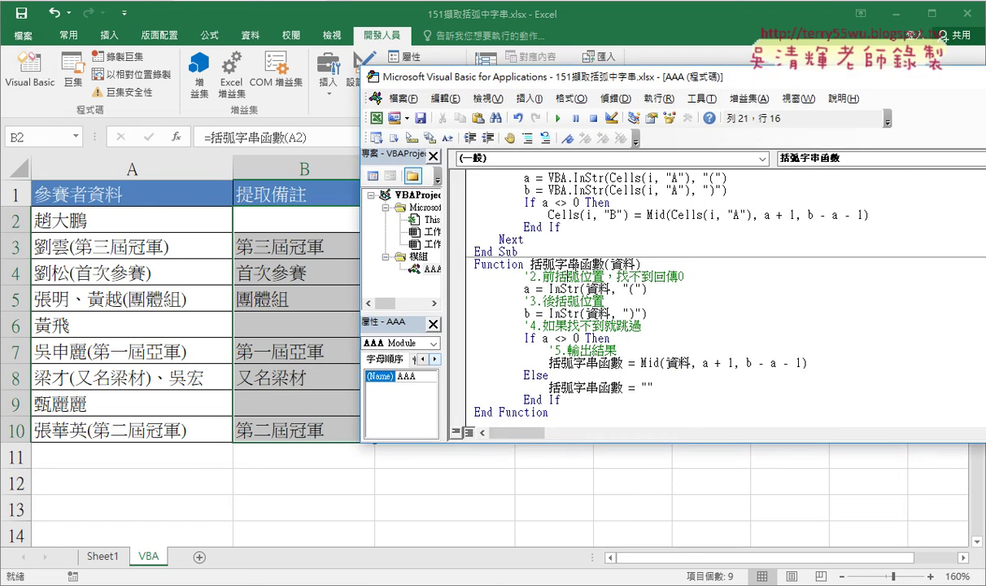
drag(616, 448, 617, 506)
scroll(586, 366, up, 2)
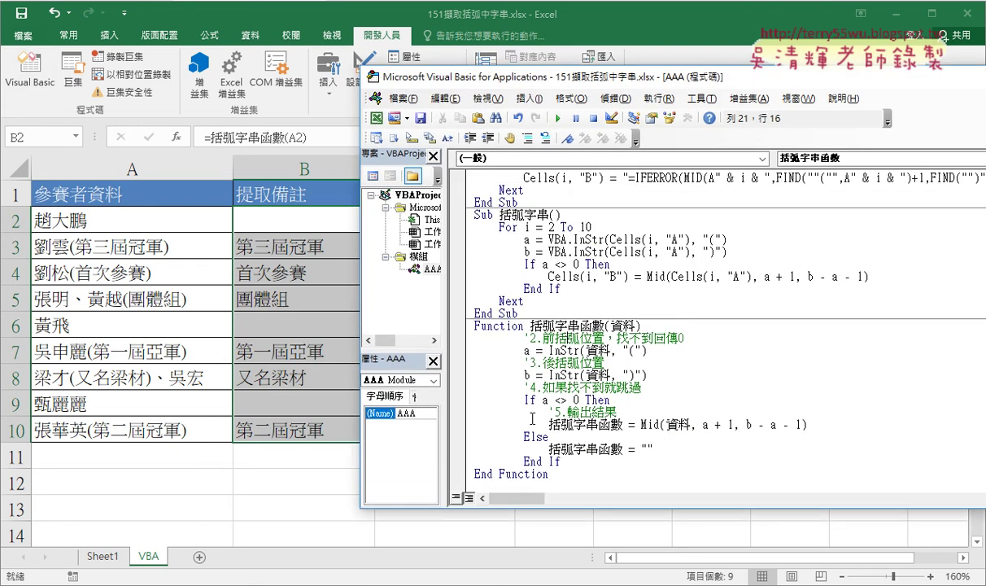
drag(556, 474, 460, 327)
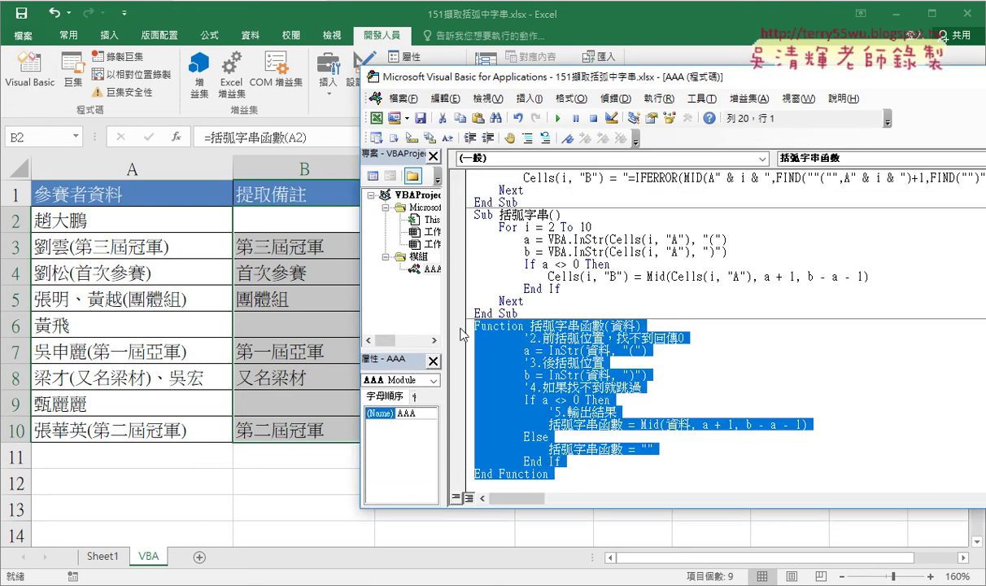
key(Delete)
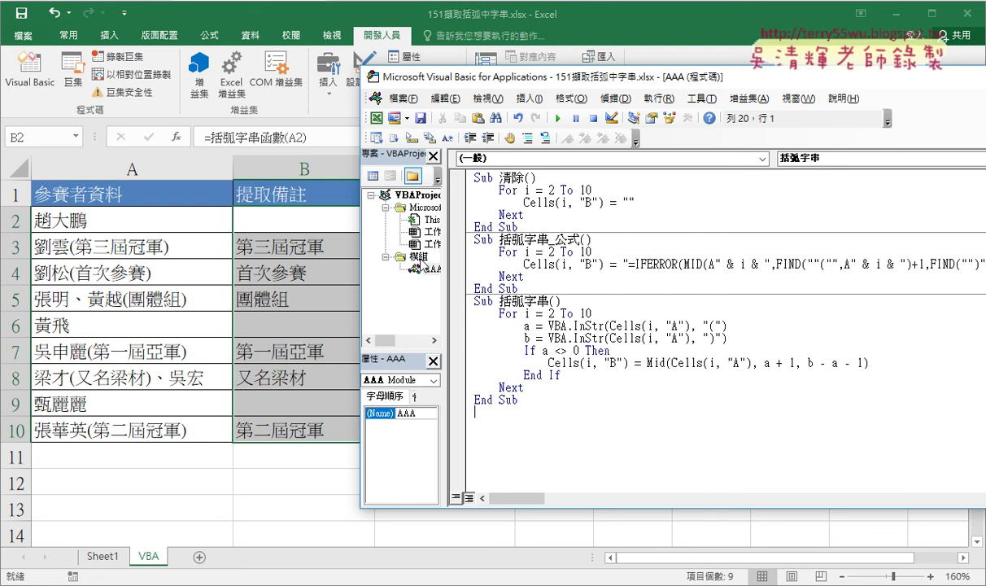
Start a new line typing 'function' below the last Sub and dismiss the compile error.
key(BackSpace)
text(f)
text(unc)
text(tion)
drag(474, 413, 481, 414)
click(601, 416)
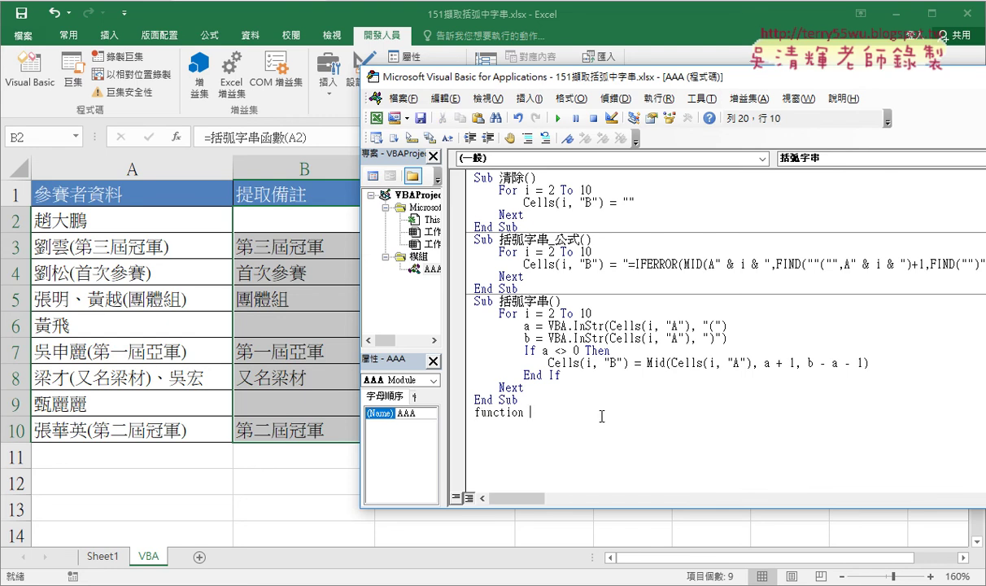
click(538, 299)
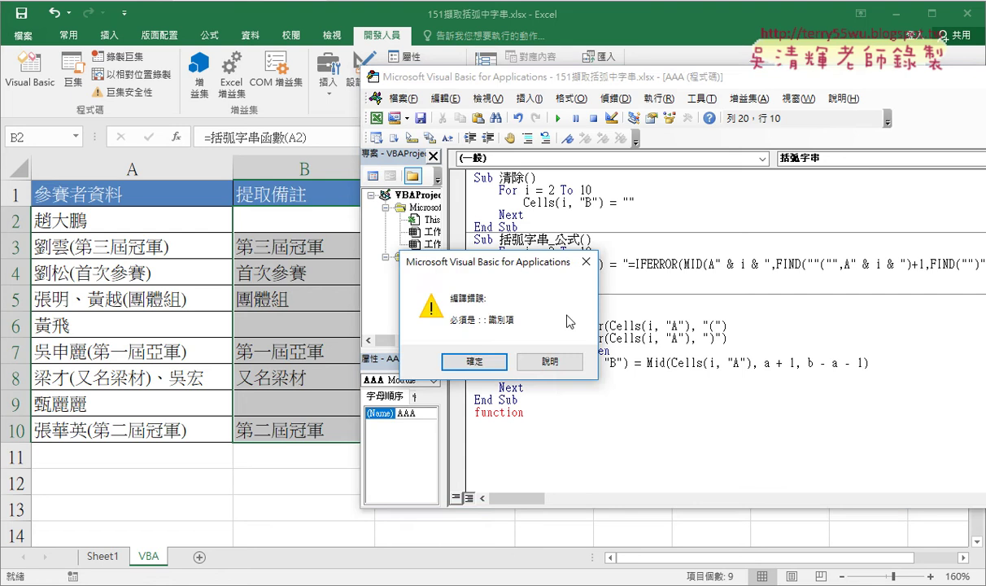
click(493, 360)
Complete the declaration Function 括弧字串函數() so VBA adds End Function.
double_click(538, 301)
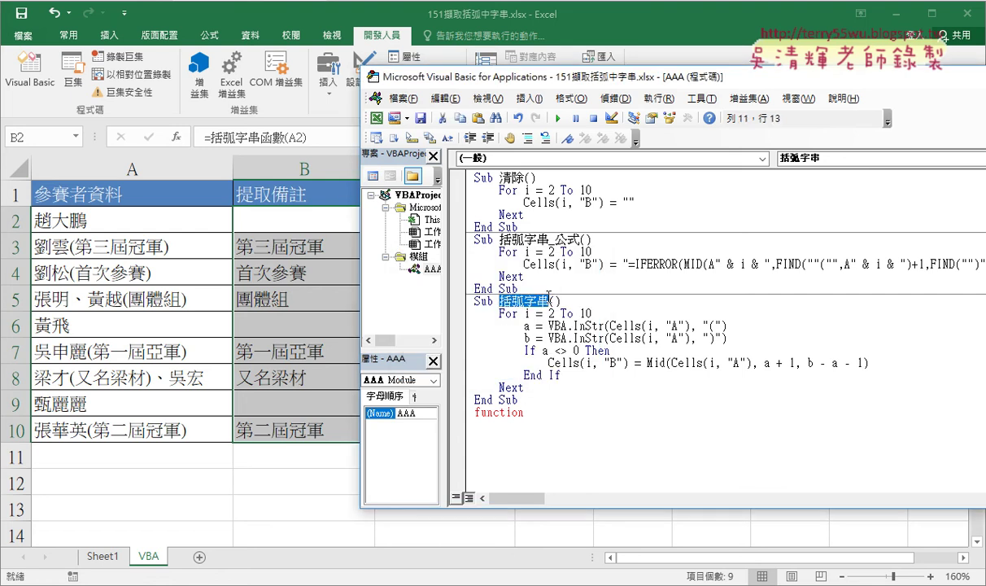
drag(538, 302, 525, 415)
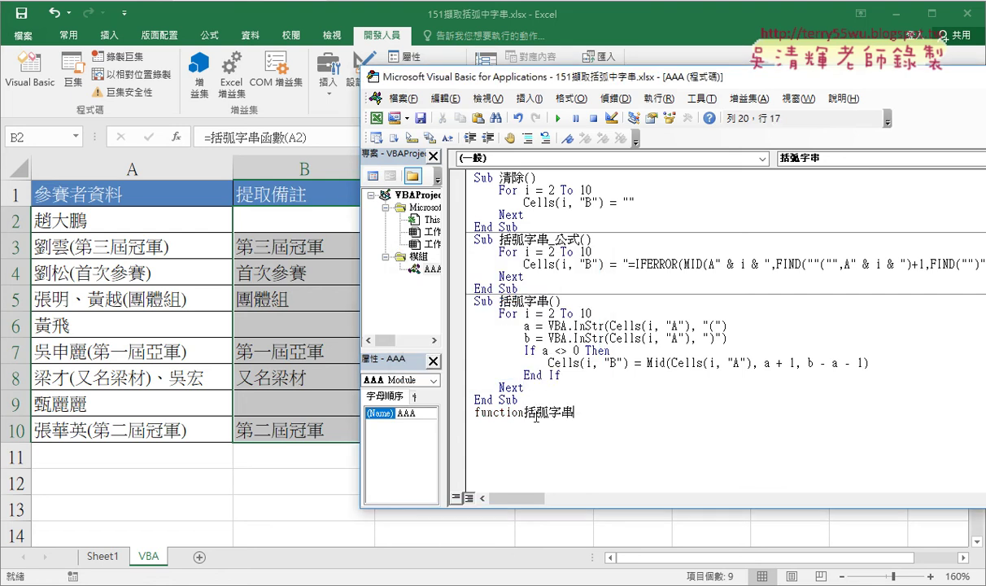
click(604, 415)
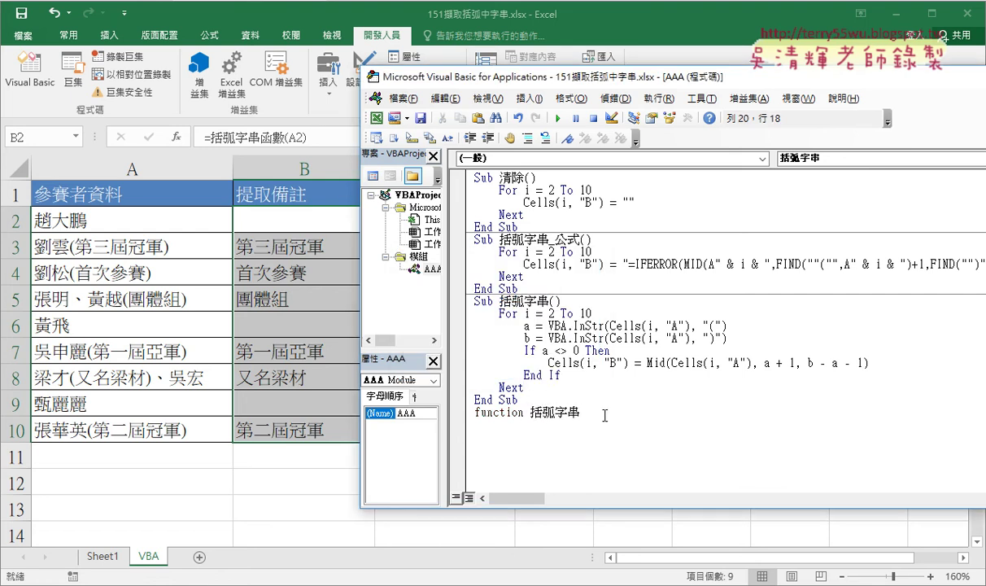
text(函數)
key(Return)
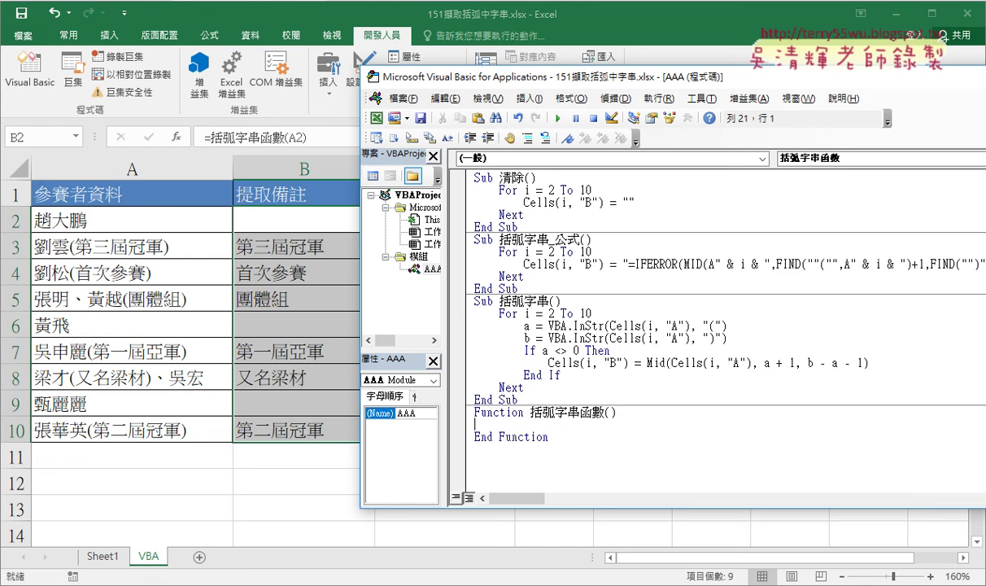
Point out the empty parameter parentheses and the automatically added End Function line.
drag(618, 414, 607, 414)
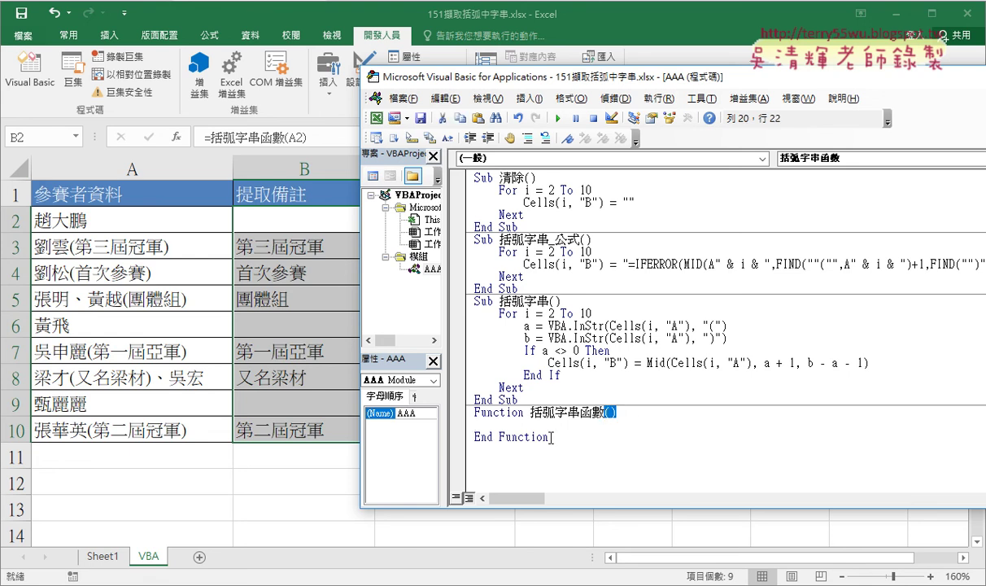
click(466, 439)
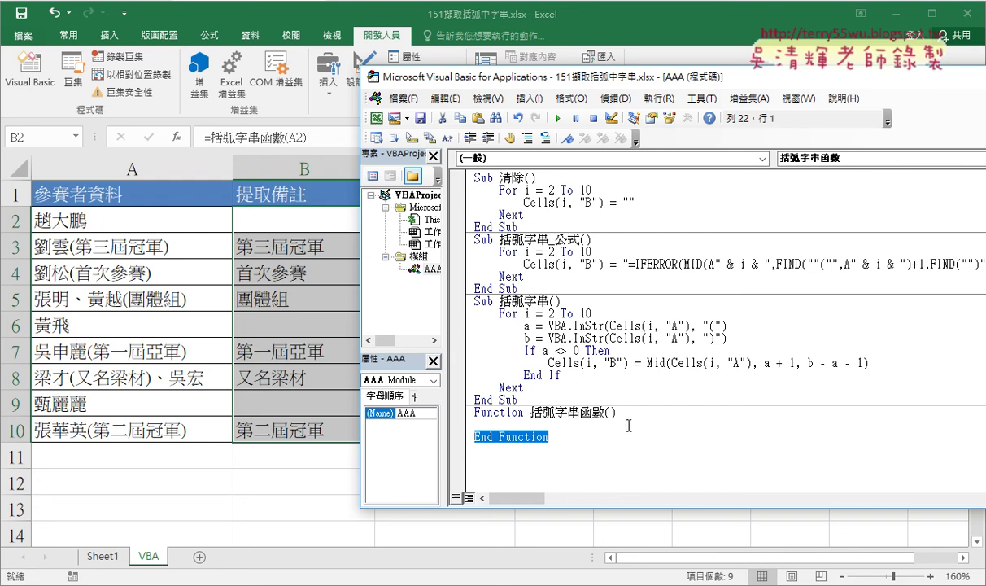
click(475, 415)
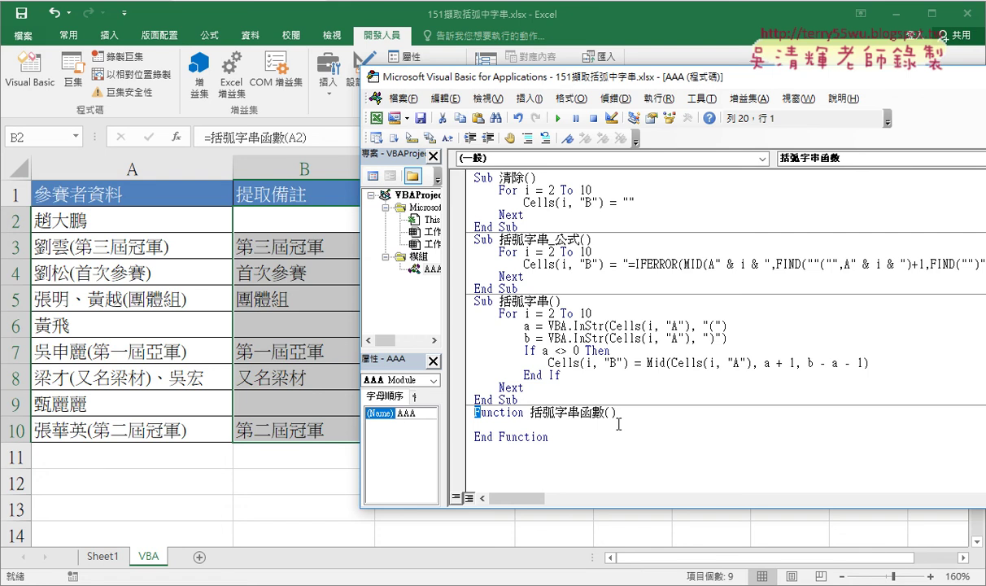
drag(617, 413, 604, 414)
Copy the A1 header 參賽者資料 and make it the parameter: Function 括弧字串函數(參賽者資料).
click(148, 196)
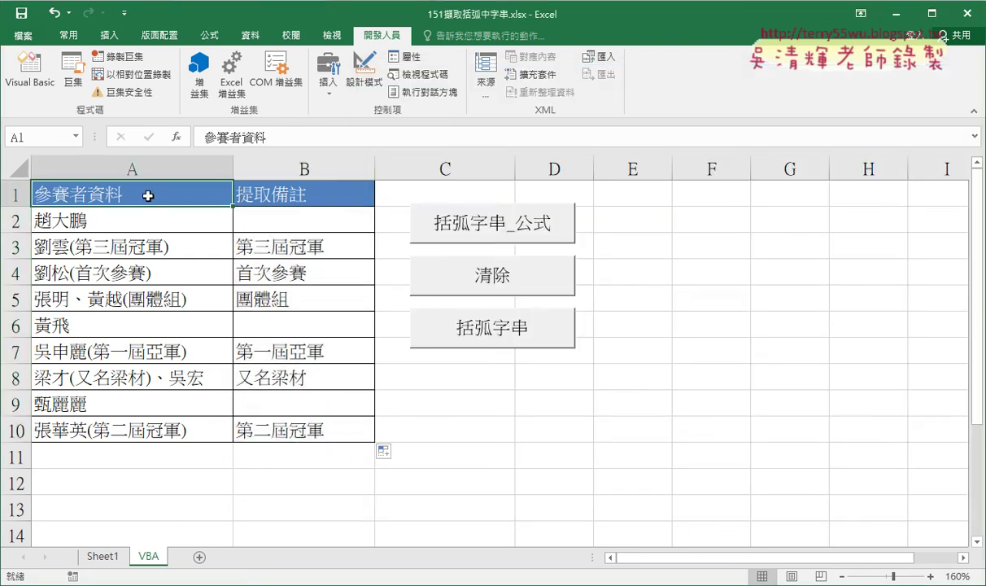
drag(284, 138, 204, 138)
right_click(236, 142)
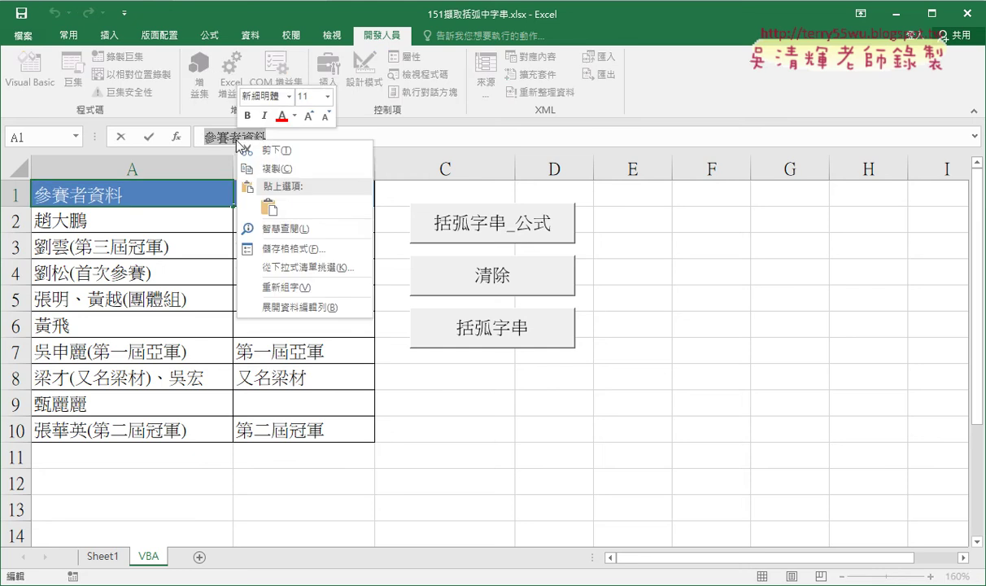
click(265, 168)
click(121, 136)
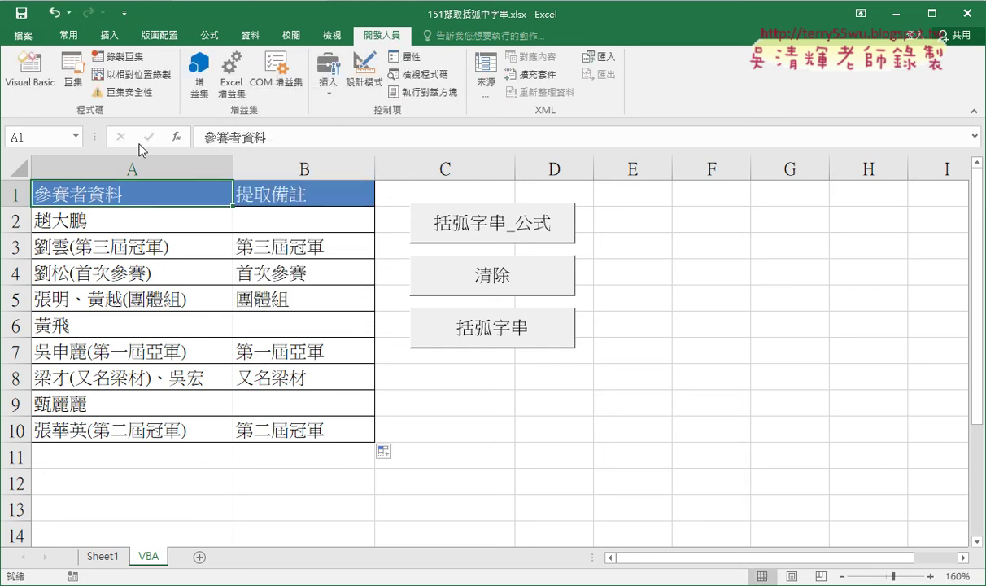
click(29, 84)
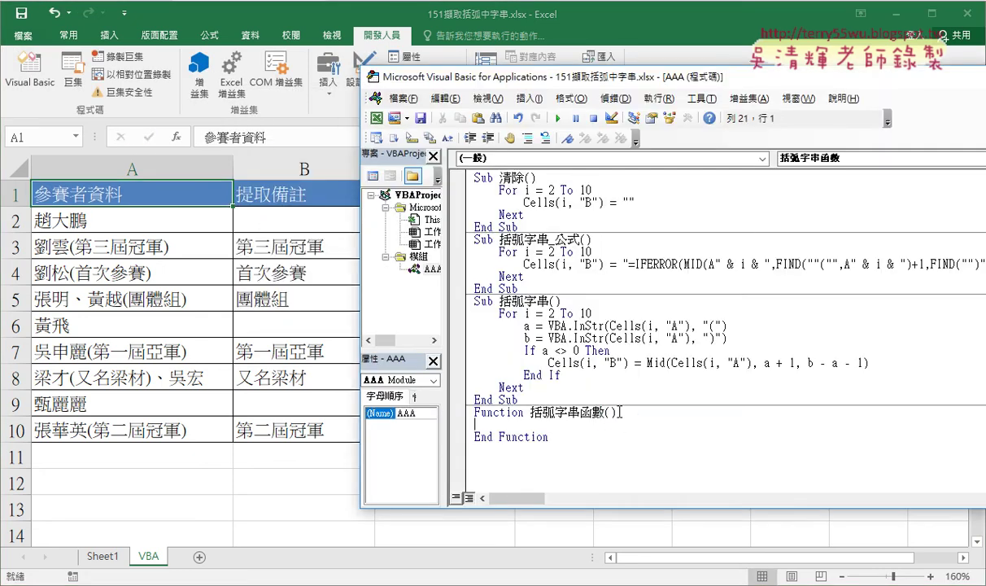
text(參賽者資料)
mouse_move(312, 226)
mouse_down()
mouse_move(259, 234)
mouse_move(660, 397)
mouse_move(608, 421)
mouse_up()
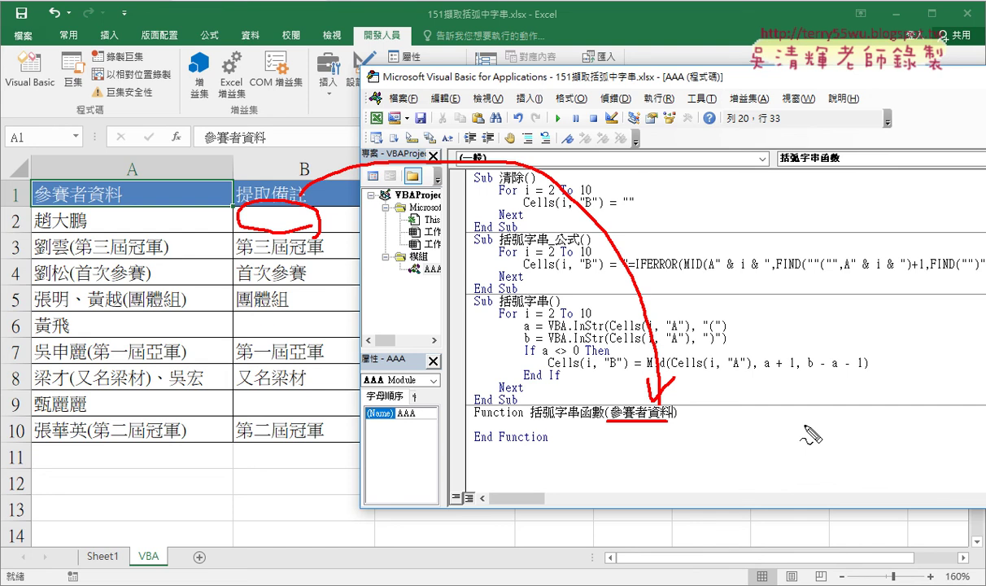
key(Escape)
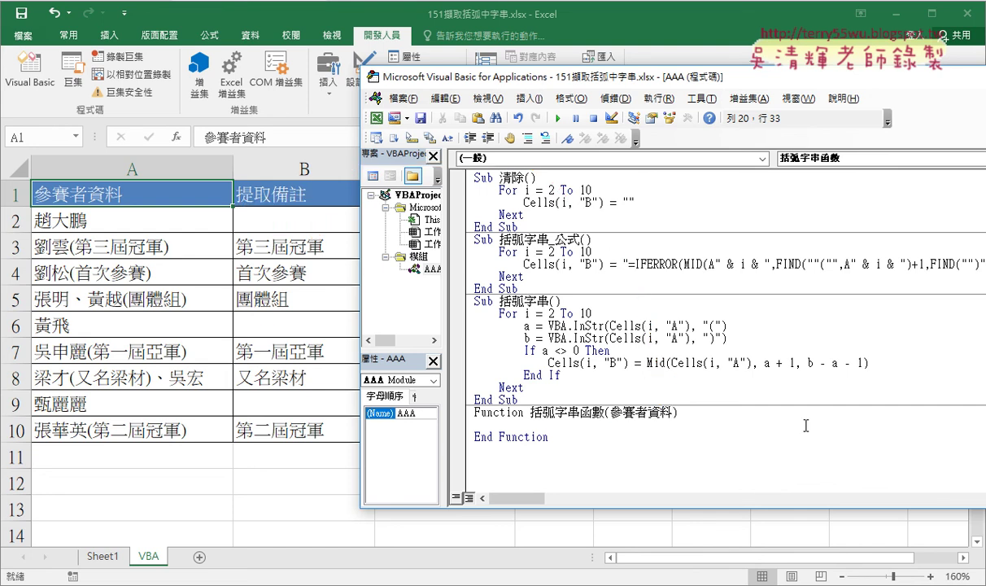
Indent the function's empty body line and highlight the For loop in Sub 括弧字串 for reference.
click(742, 421)
key(Tab)
click(598, 313)
drag(598, 313, 439, 313)
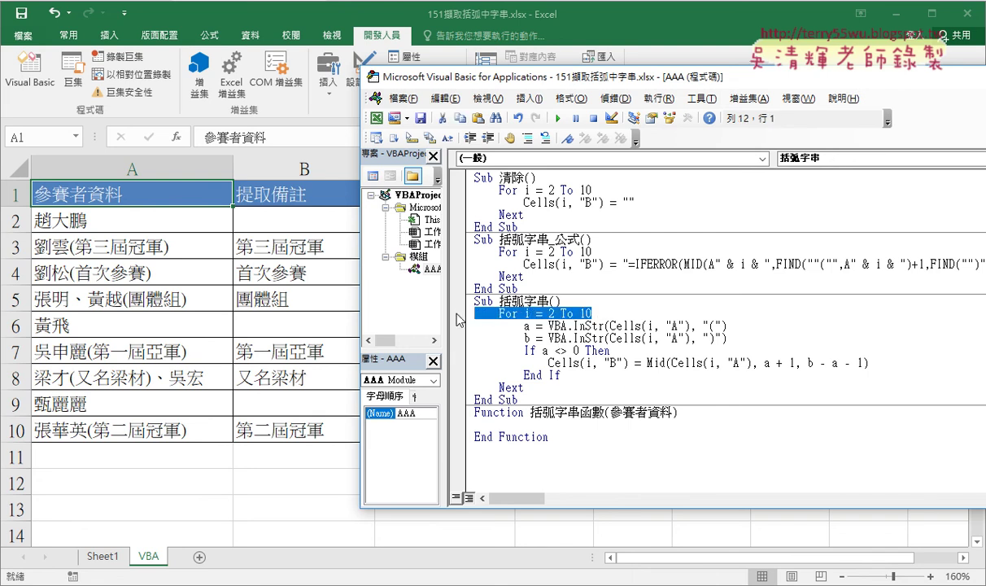
drag(510, 388, 464, 388)
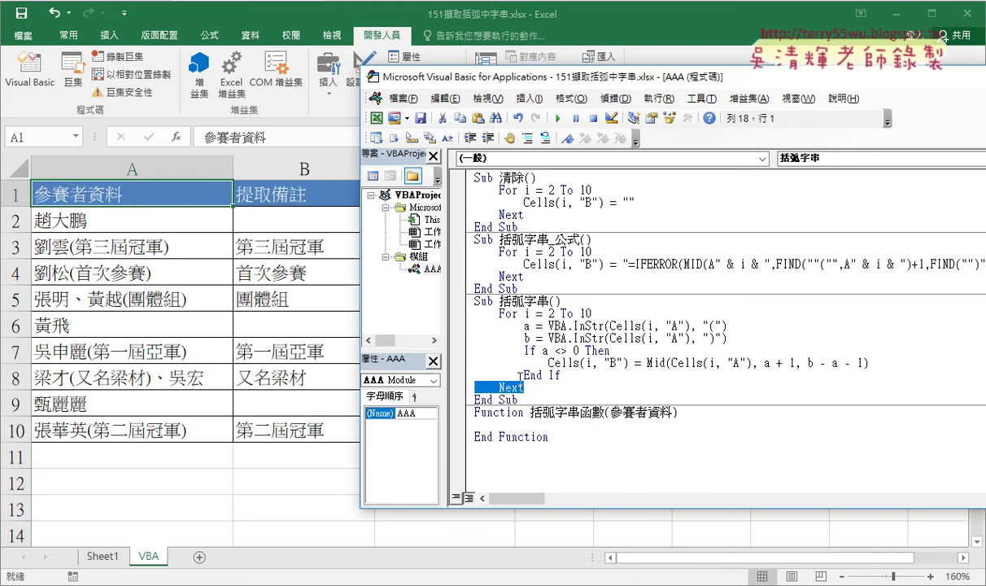
click(626, 425)
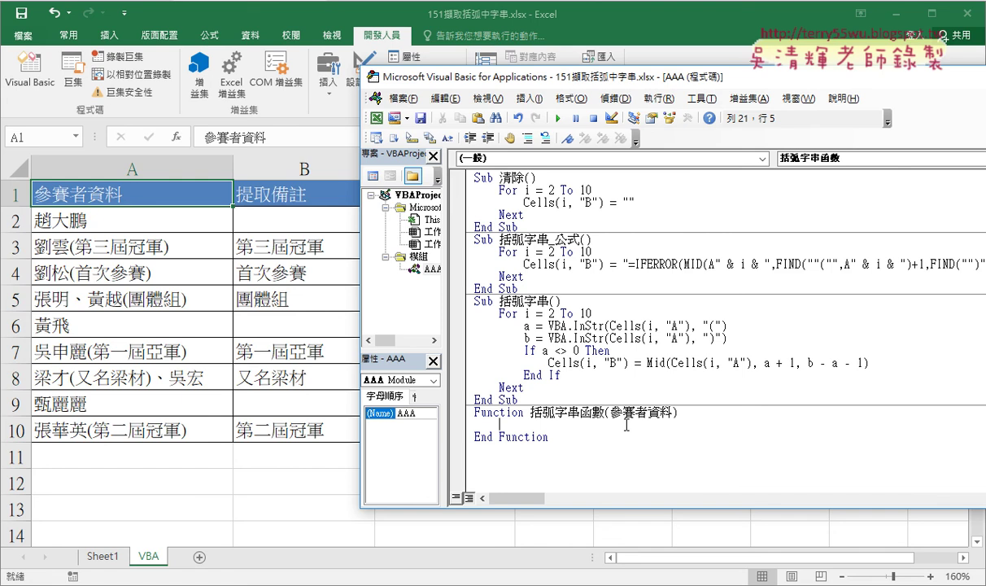
Type a=vba.InStr( with IntelliSense, leaving it unfinished so a compile error appears.
text(Y)
key(BackSpace)
text(a)
text(=vba)
text(.in)
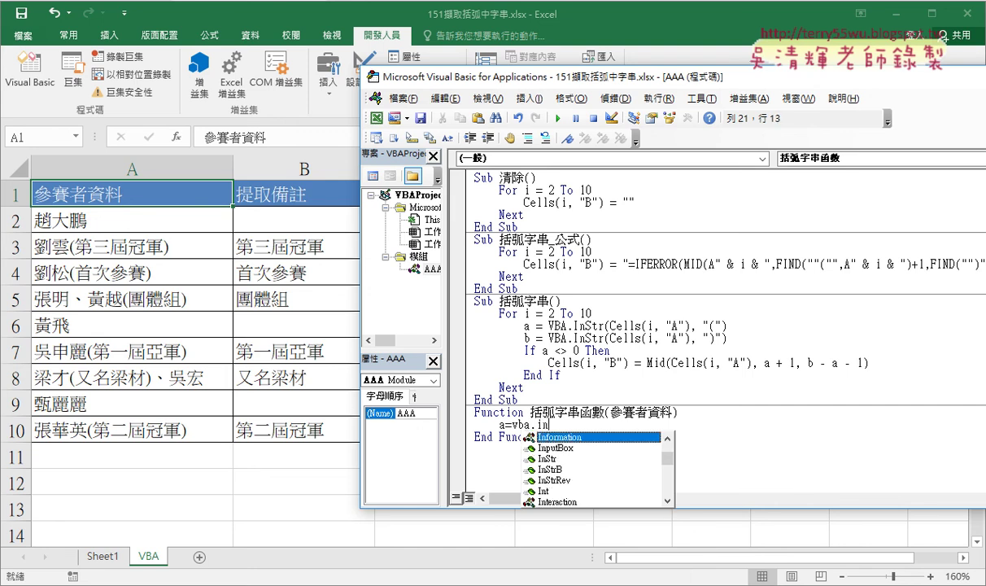
text(s)
key(Tab)
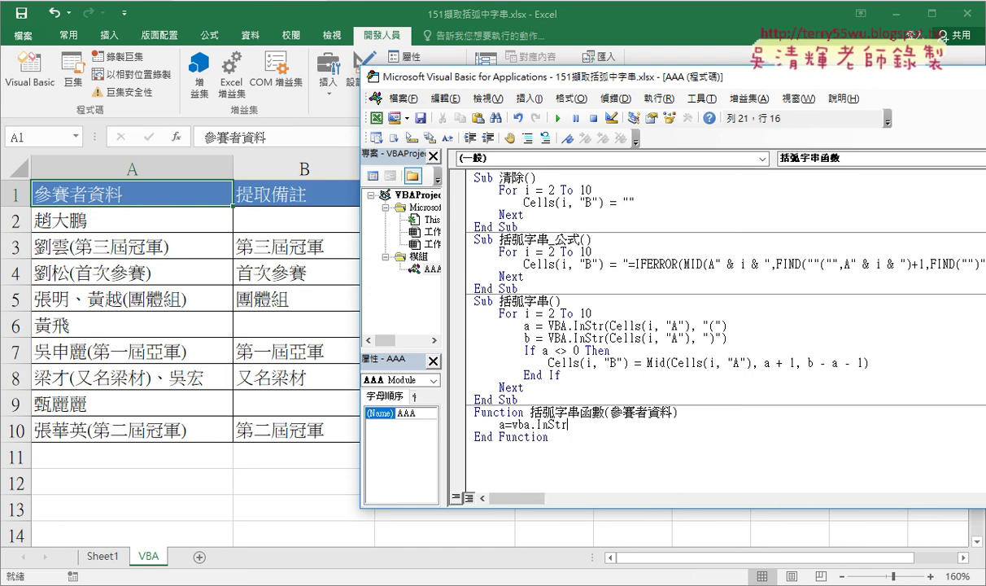
text(()
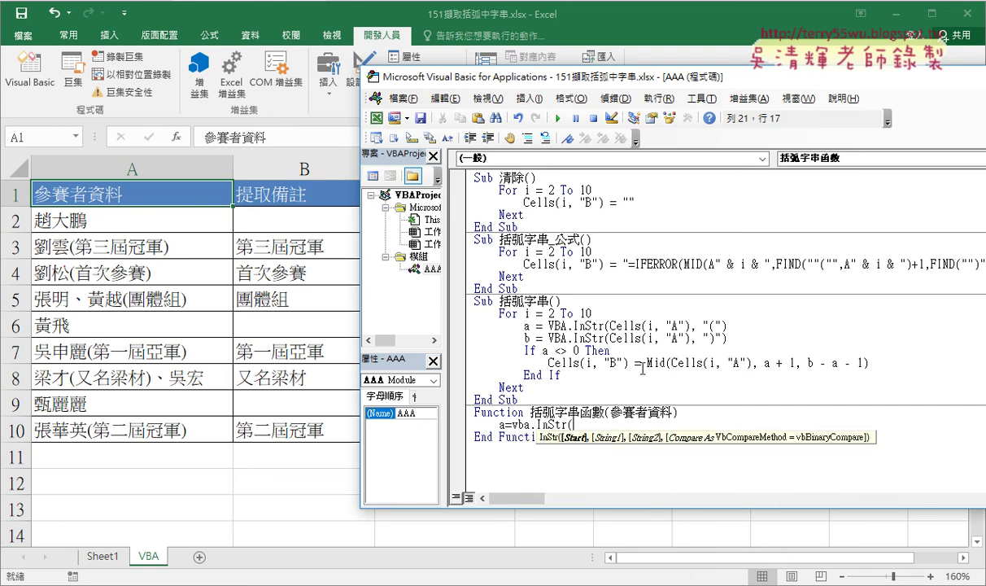
click(577, 392)
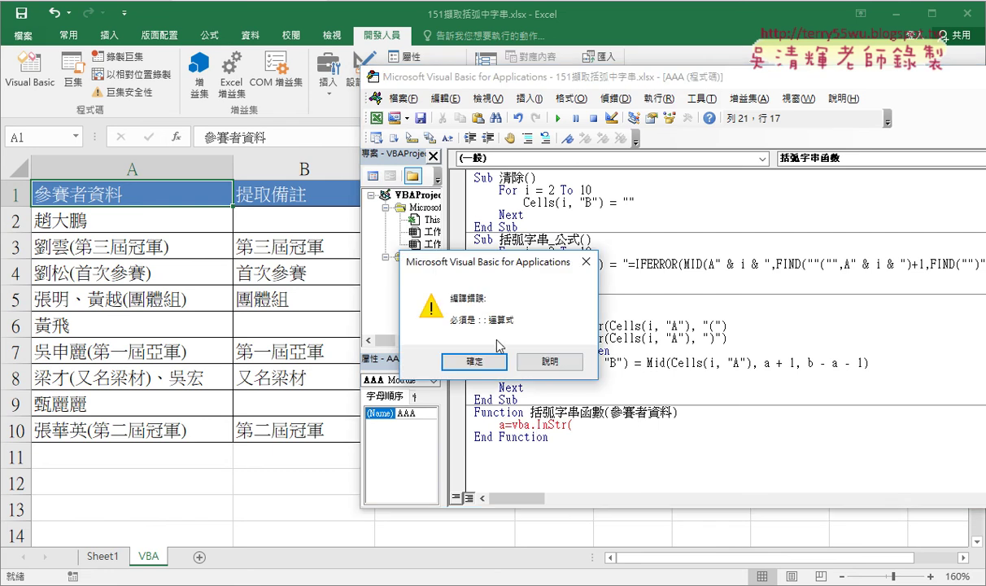
Dismiss the error and complete a = VBA.InStr(參賽者資料, "(").
click(467, 358)
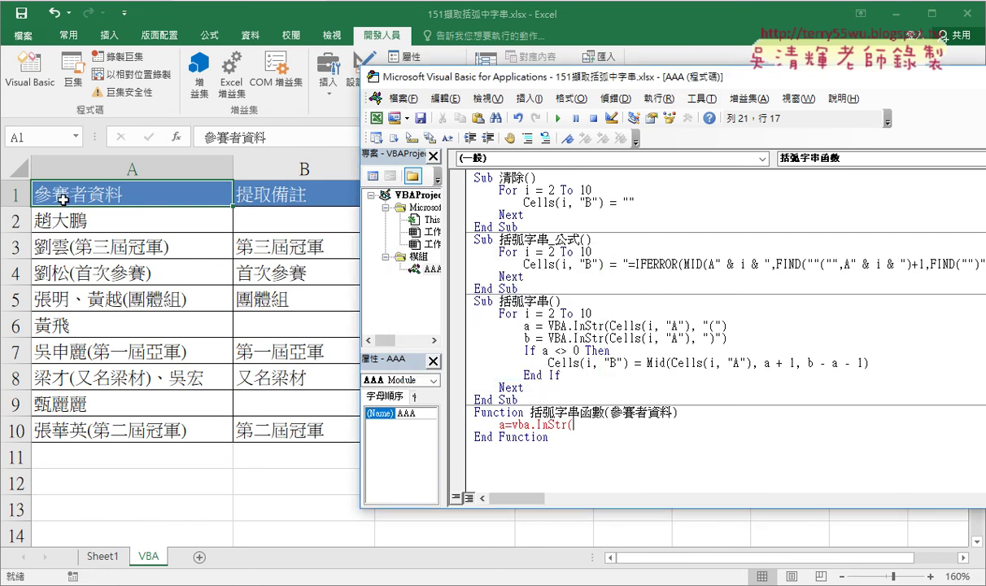
drag(611, 413, 675, 413)
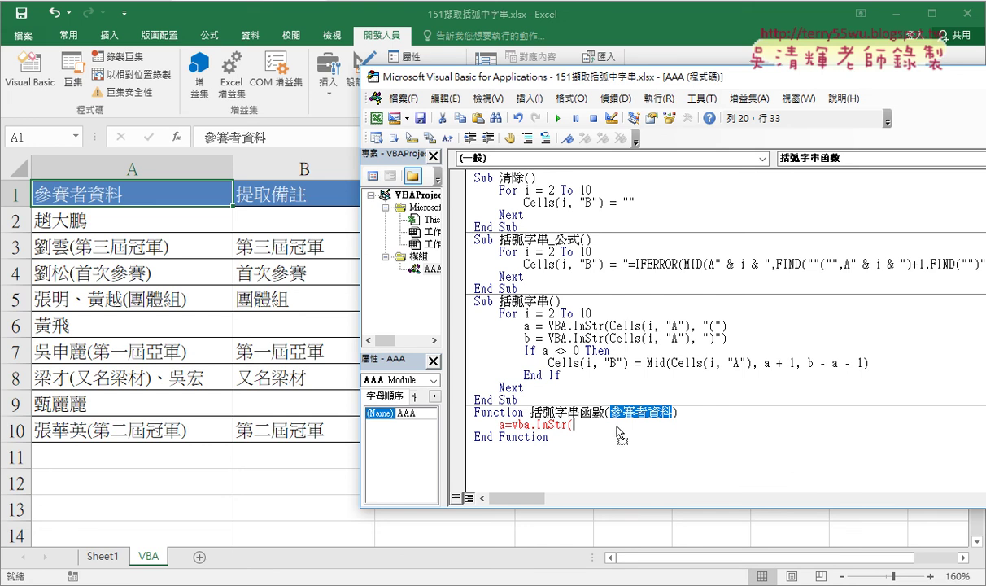
drag(617, 427, 616, 428)
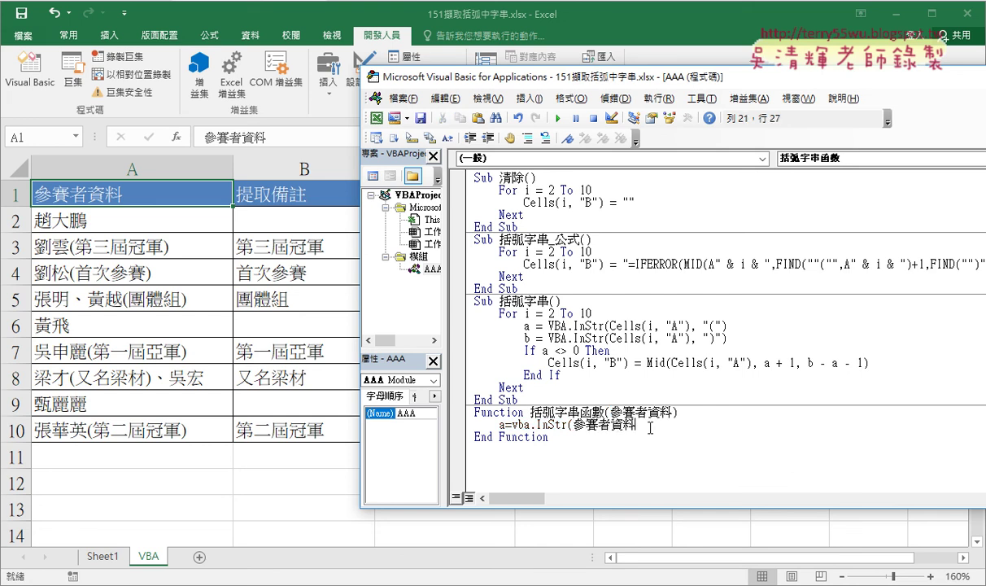
text(, ")
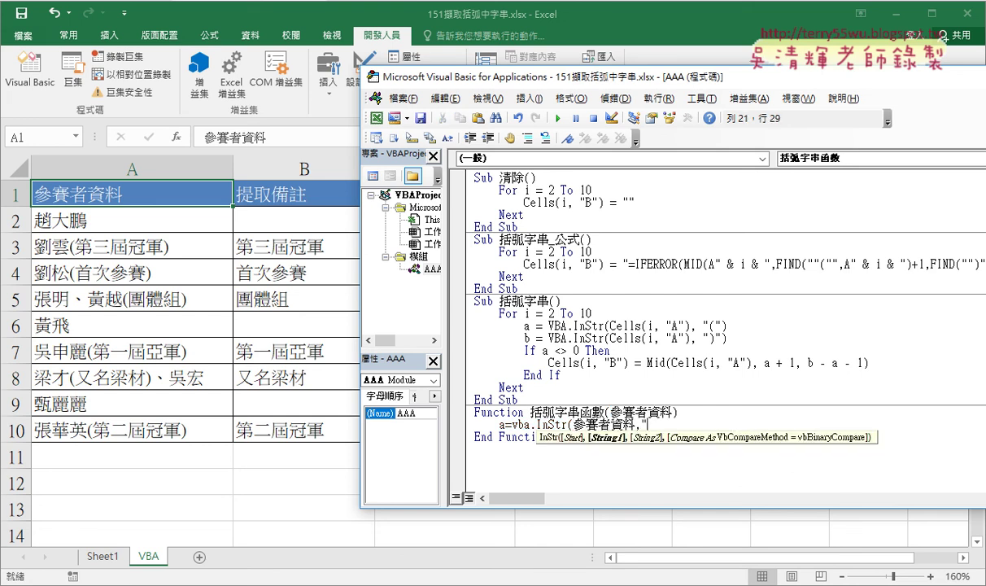
text(()
text("))
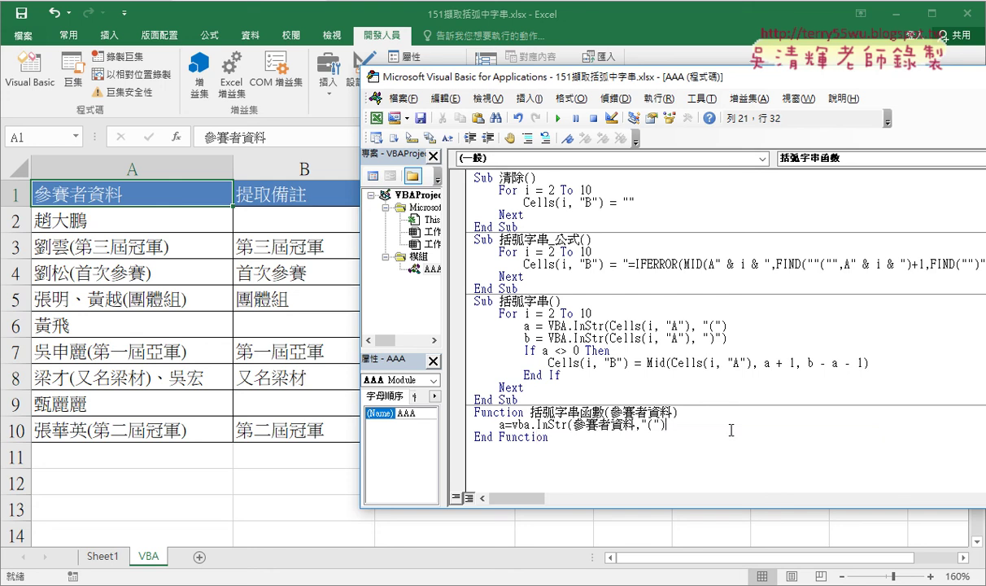
key(Return)
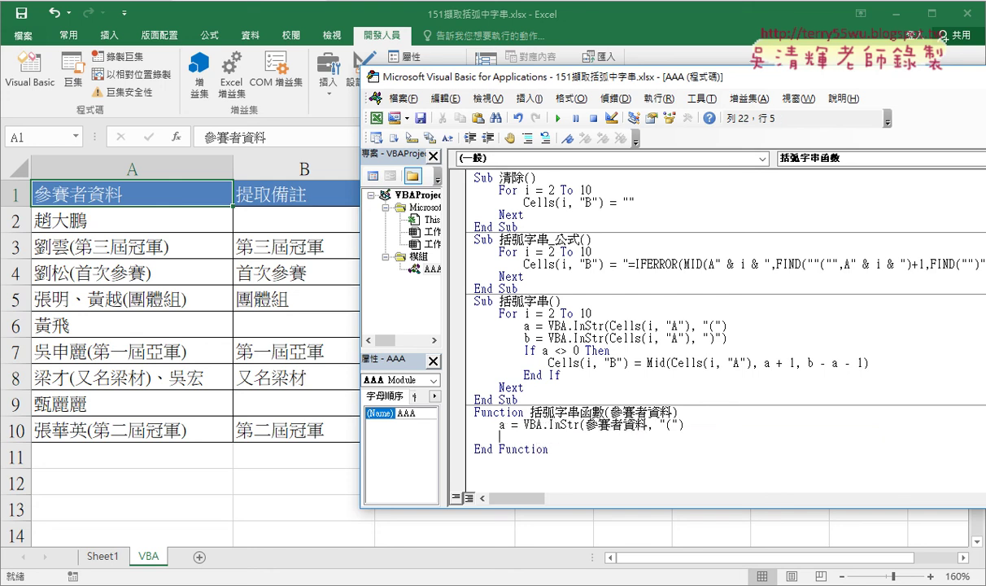
Duplicate that line as b = VBA.InStr(參賽者資料, ")") and add If a <> 0 Then.
drag(498, 424, 685, 424)
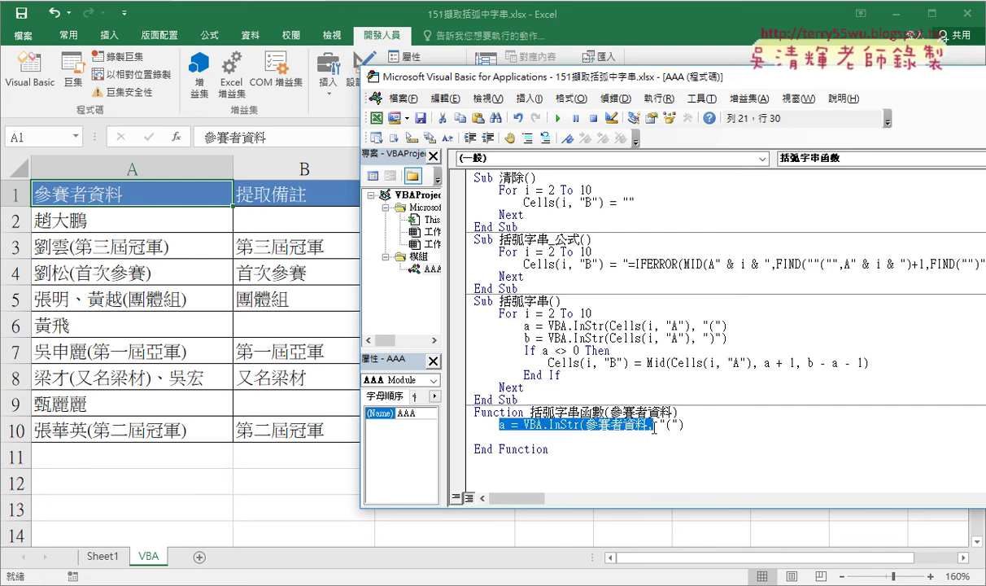
key(ctrl+c)
click(498, 437)
key(ctrl+v)
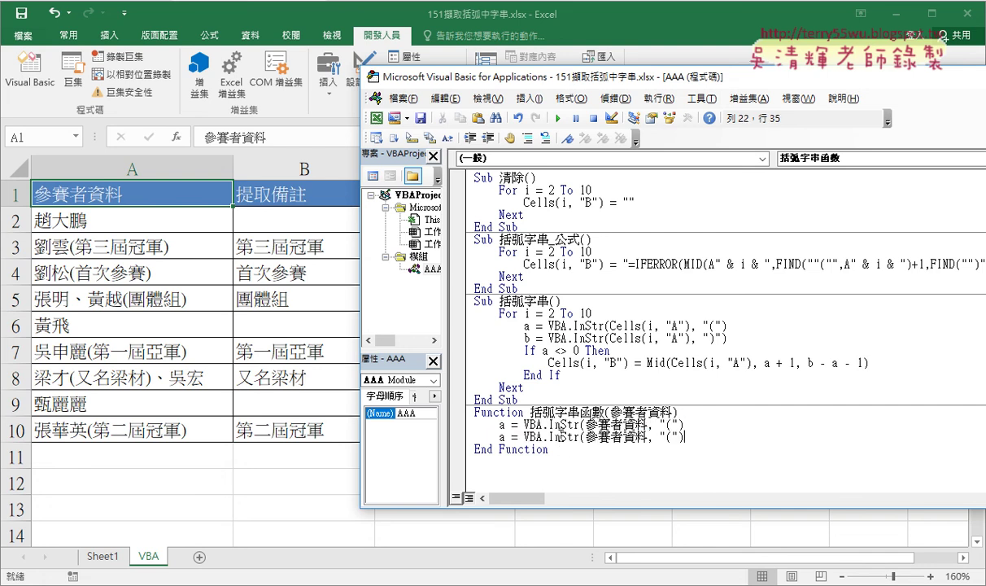
click(505, 437)
double_click(502, 437)
text(b)
double_click(669, 437)
text())
key(Return)
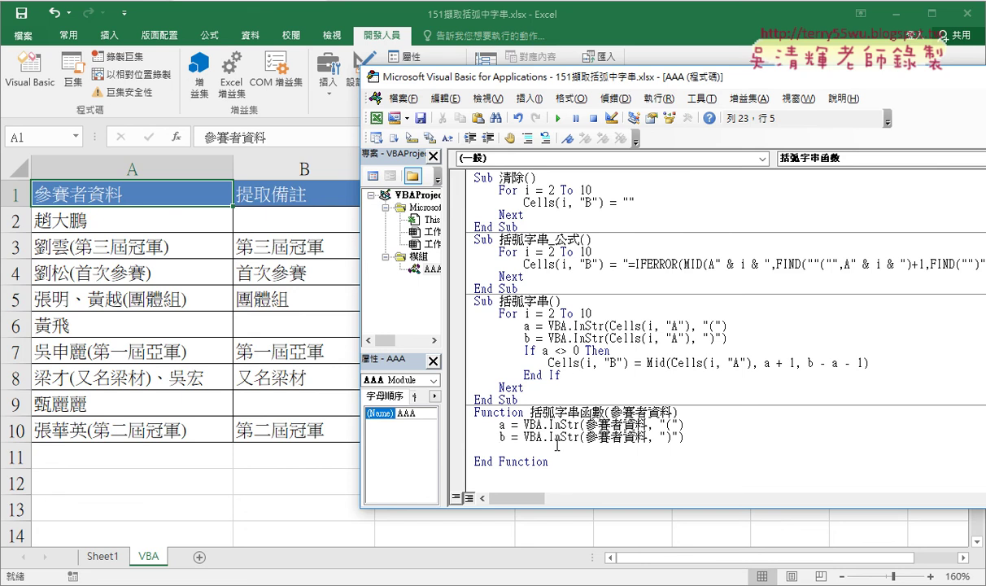
text(i)
text(f a)
text(<>0)
text( then)
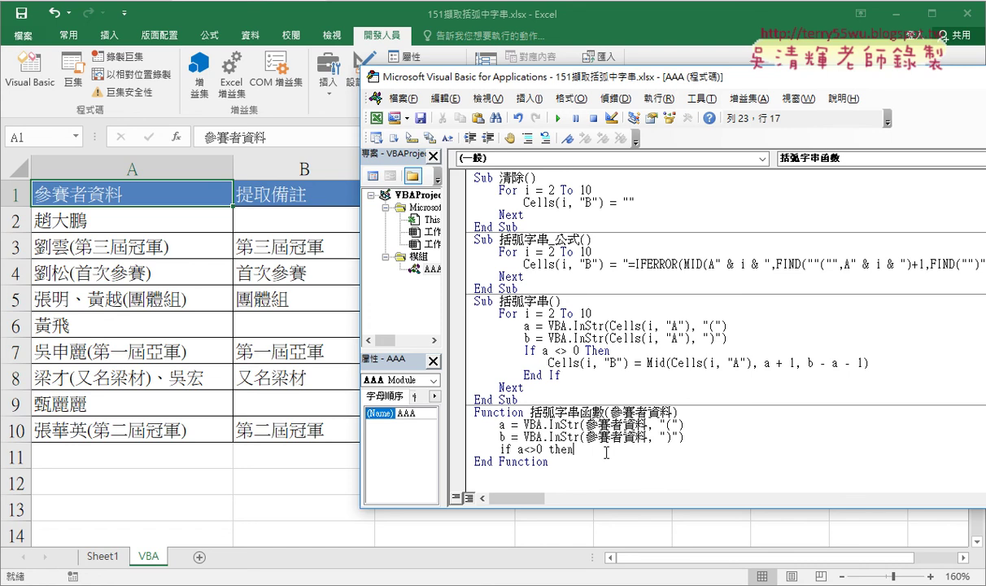
key(Return)
key(Return)
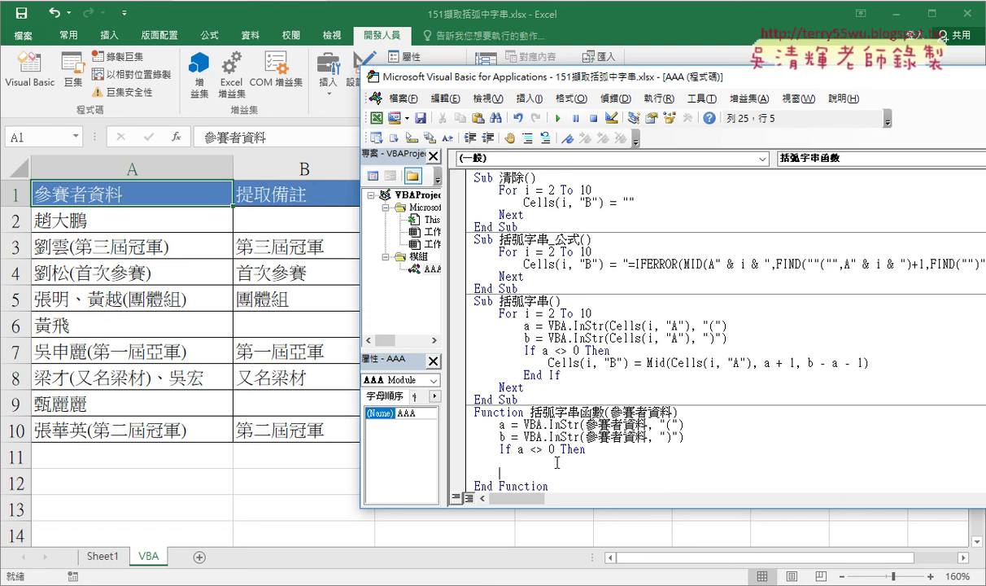
Add End If and indent a blank line inside the If a <> 0 Then block.
text(end i)
text(f)
key(Up)
drag(525, 449, 565, 449)
click(548, 462)
key(Tab)
Write 括弧字串函數 = Mid(參賽者資料, a + 1, b - a - 1) inside the If block.
drag(604, 412, 530, 413)
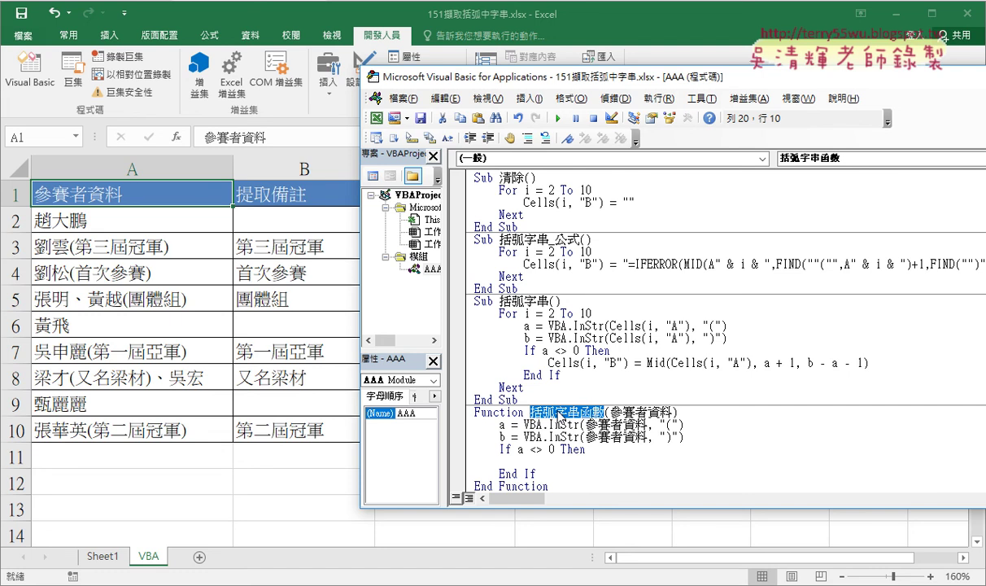
drag(558, 411, 551, 463)
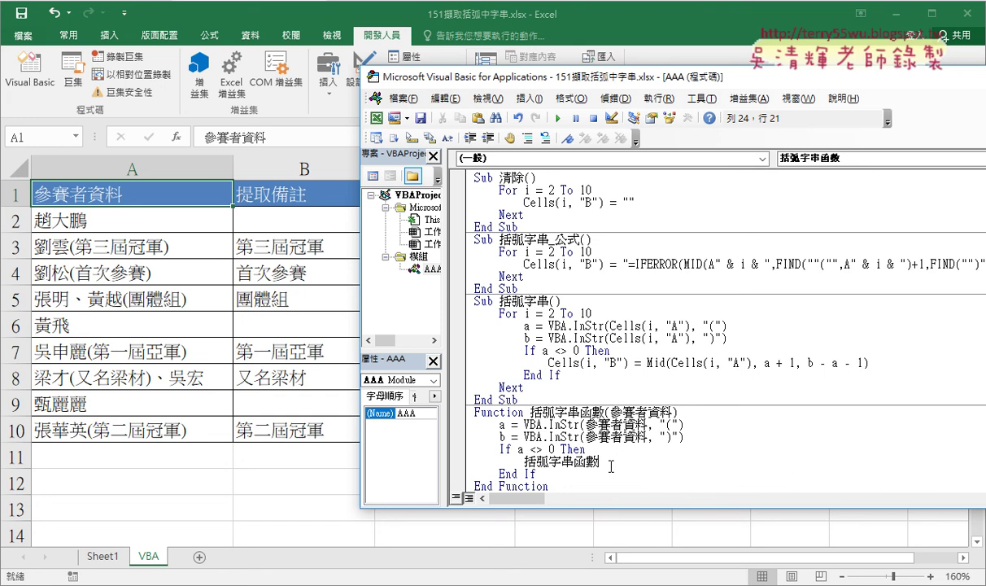
click(605, 463)
text(mid)
text(()
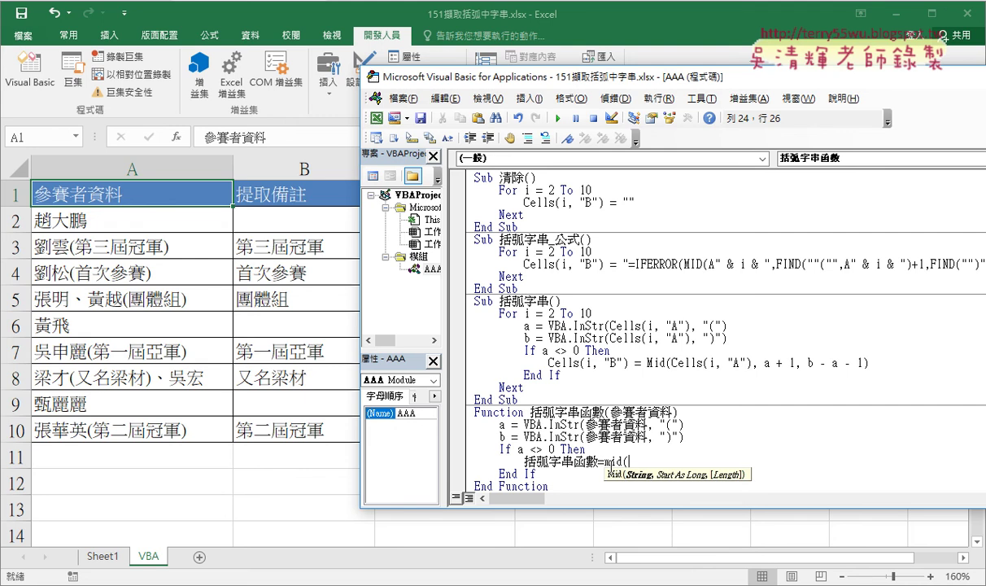
click(580, 386)
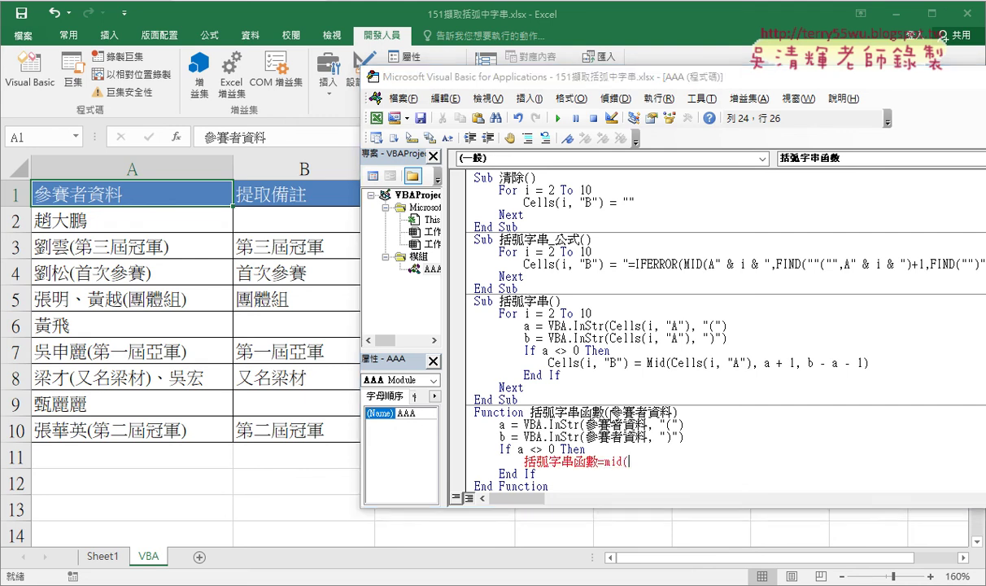
click(475, 362)
double_click(641, 412)
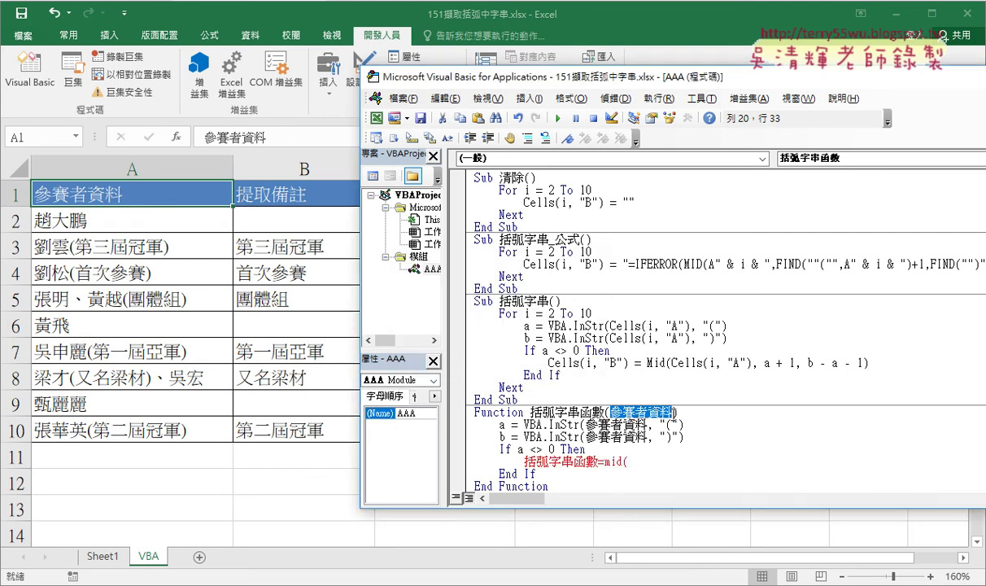
drag(656, 472, 656, 470)
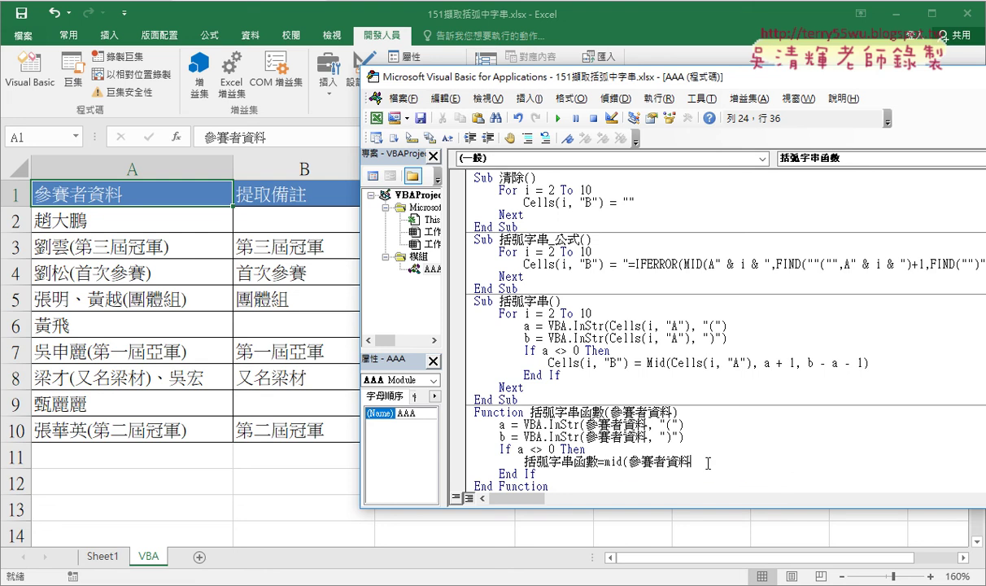
text(,)
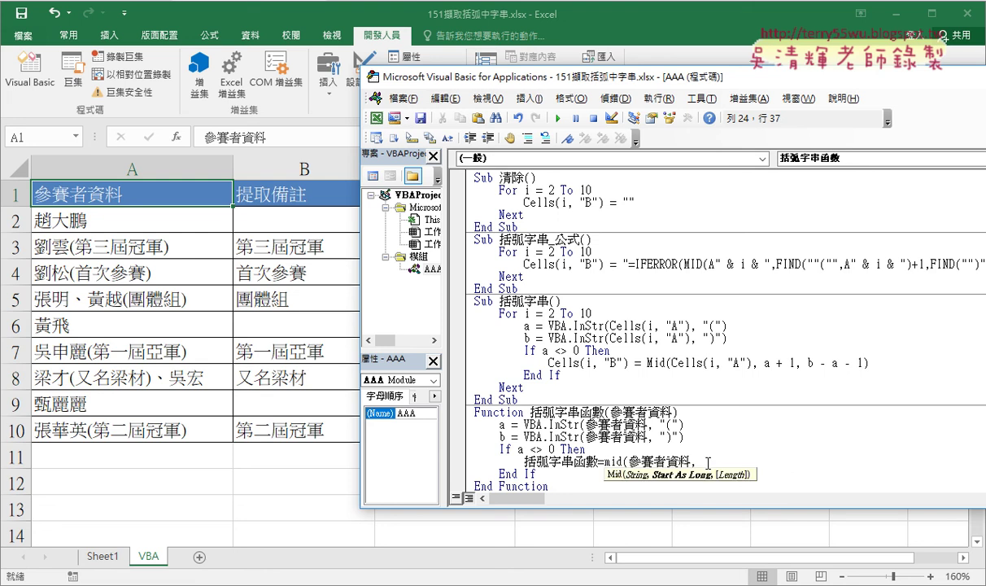
text(a+1)
text(,)
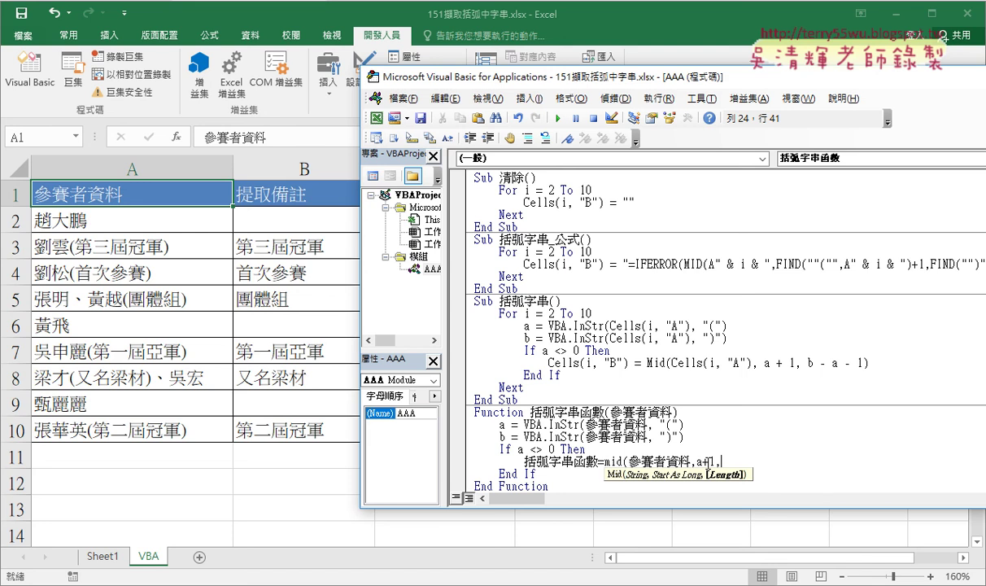
text(b-)
text(a)
text(-1)
text())
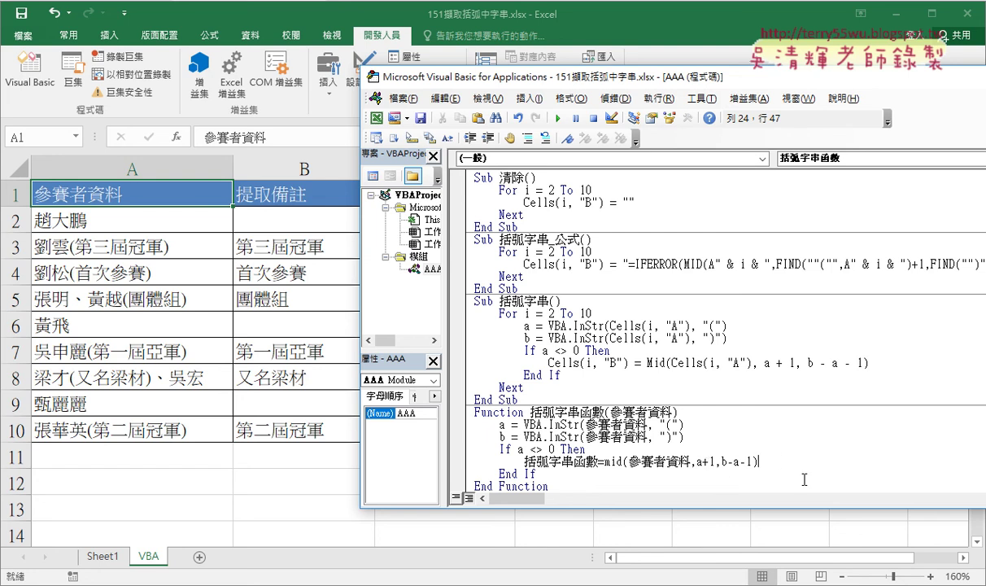
click(593, 487)
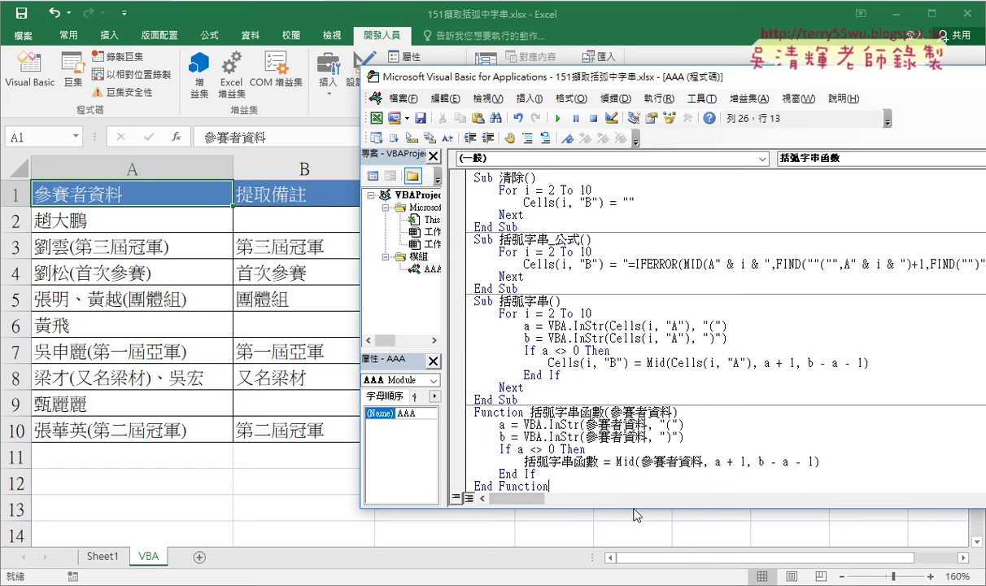
drag(634, 507, 637, 543)
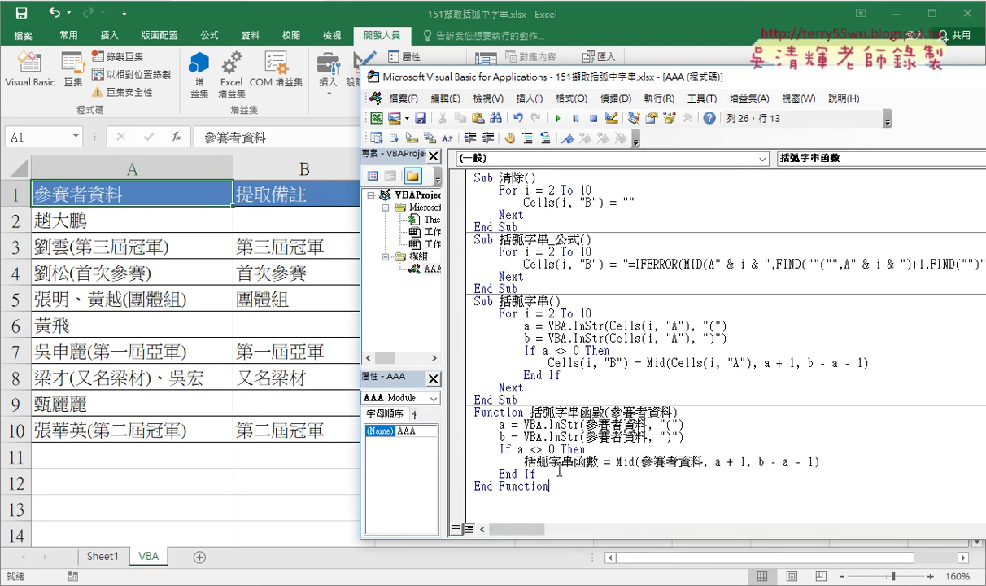
drag(536, 473, 464, 452)
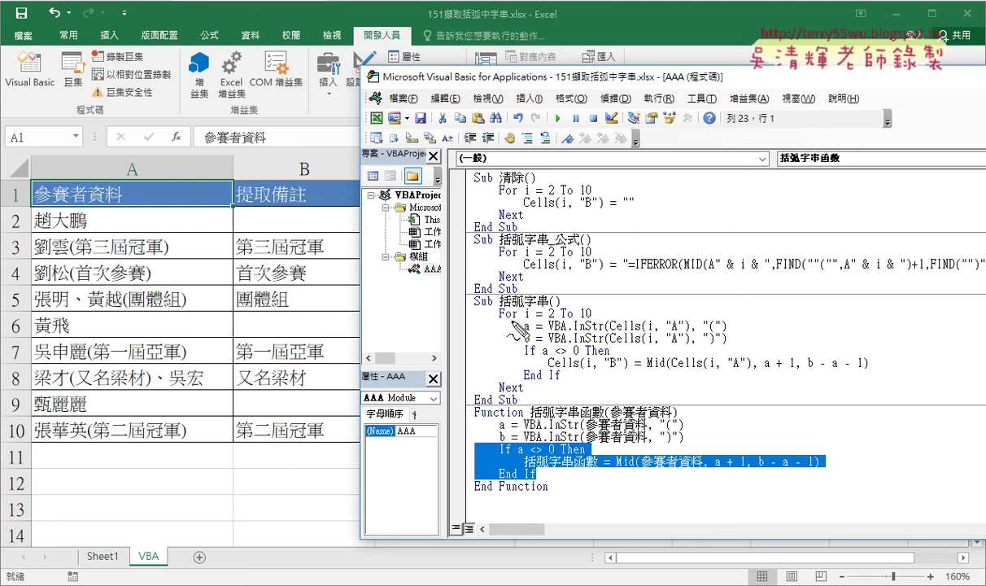
drag(510, 320, 592, 319)
drag(516, 385, 566, 385)
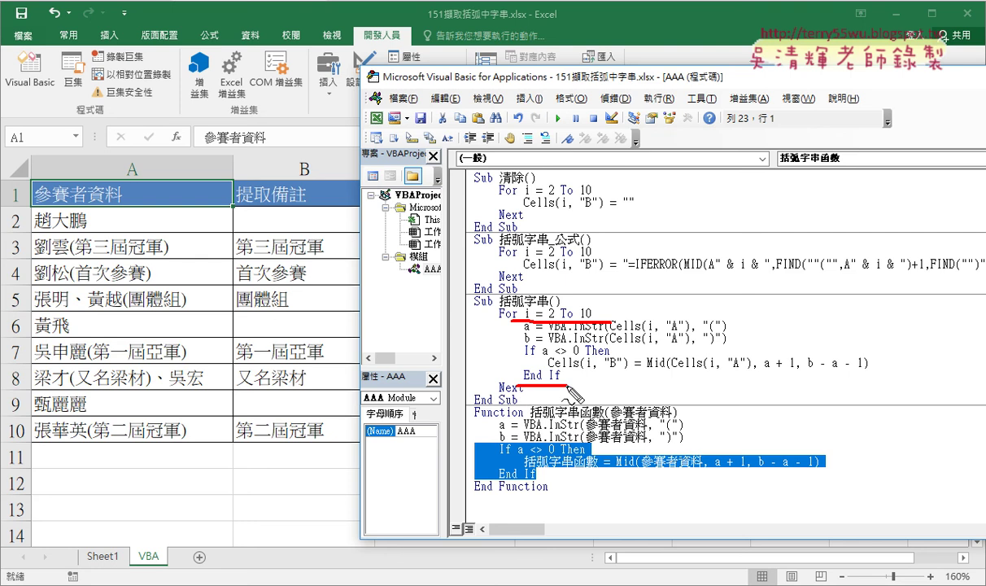
drag(508, 341, 452, 472)
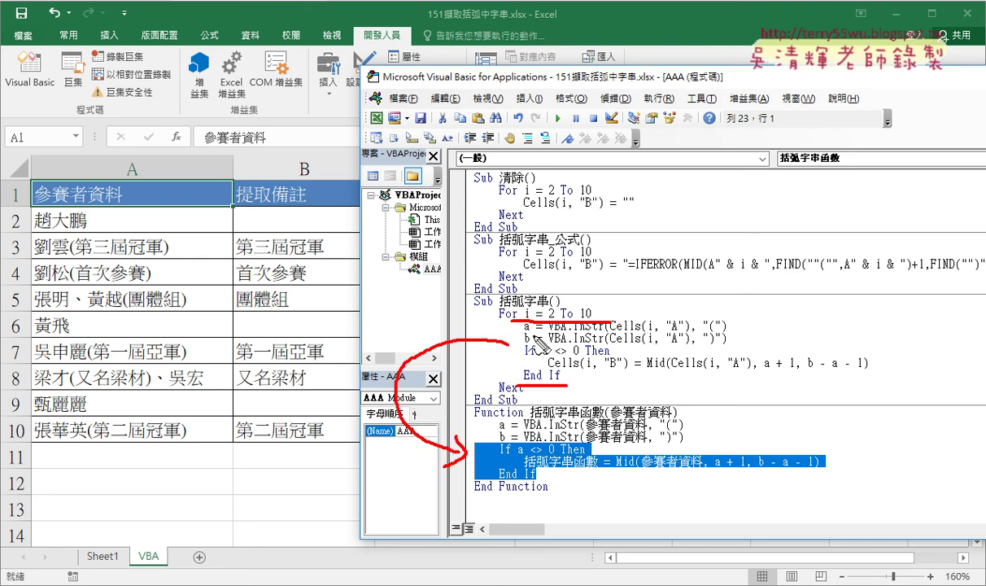
drag(620, 331, 688, 330)
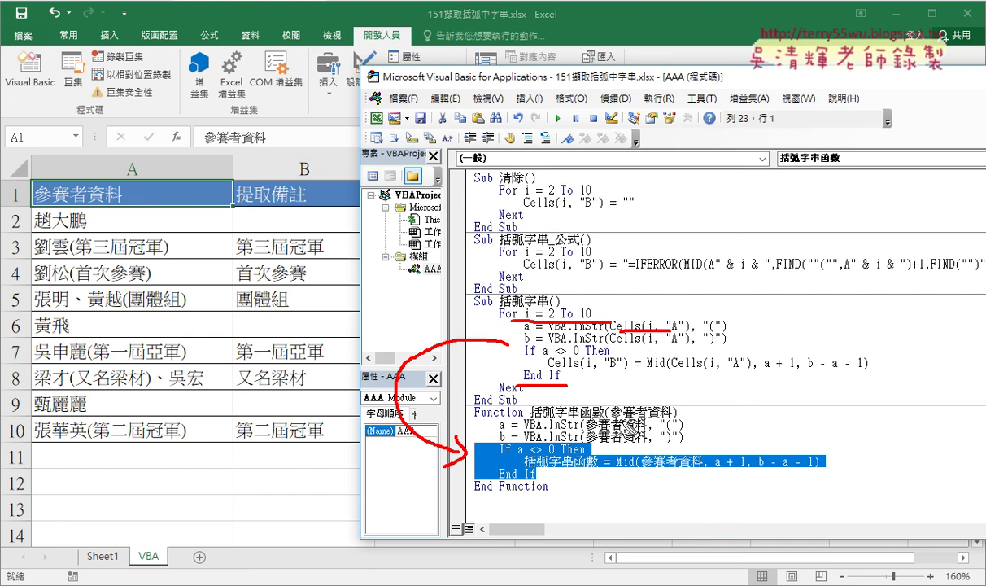
mouse_move(593, 427)
mouse_down()
mouse_move(636, 426)
mouse_move(636, 441)
mouse_up()
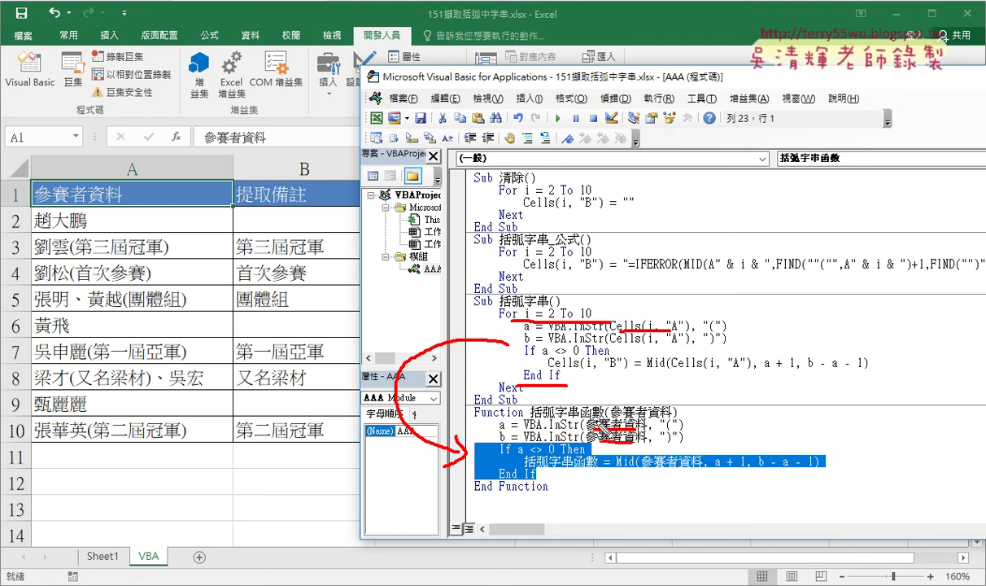
drag(529, 419, 583, 419)
drag(547, 422, 571, 422)
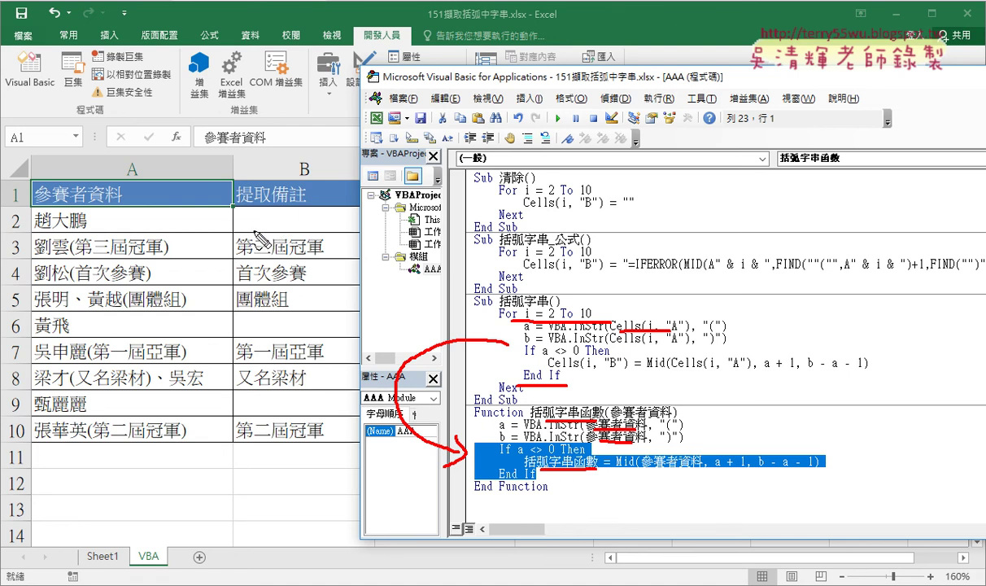
key(Escape)
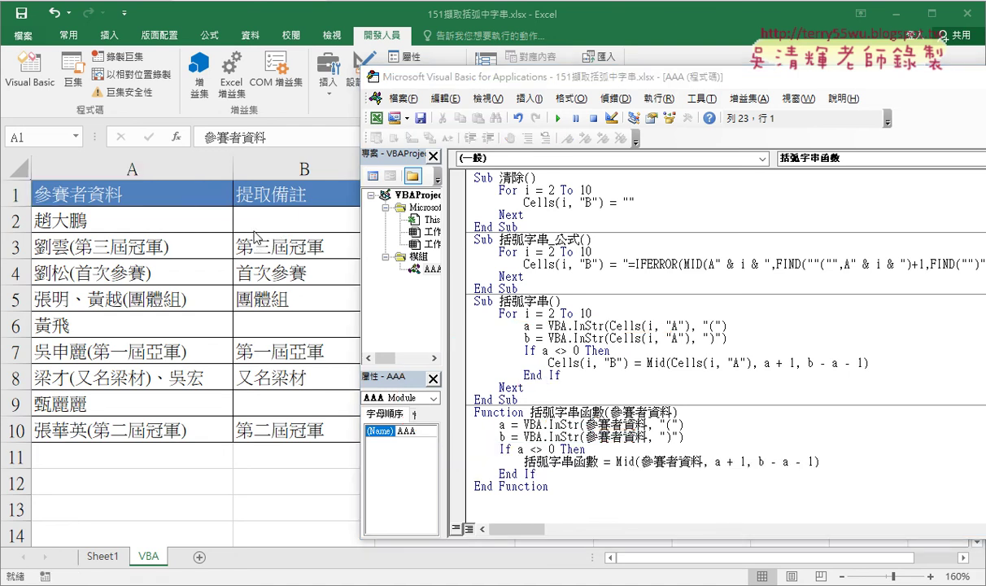
Back in Excel, clear the extracted results from column B.
click(538, 460)
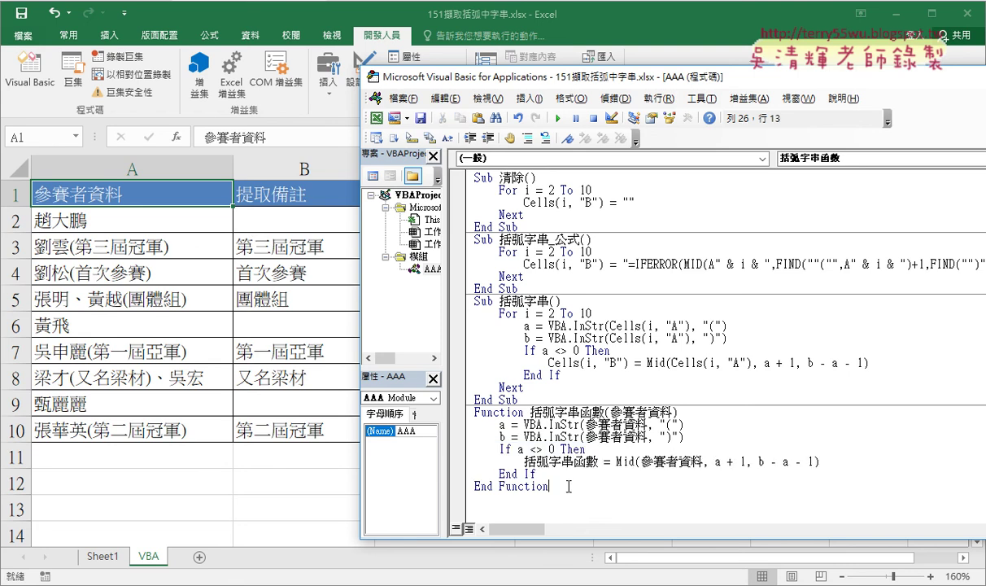
click(315, 283)
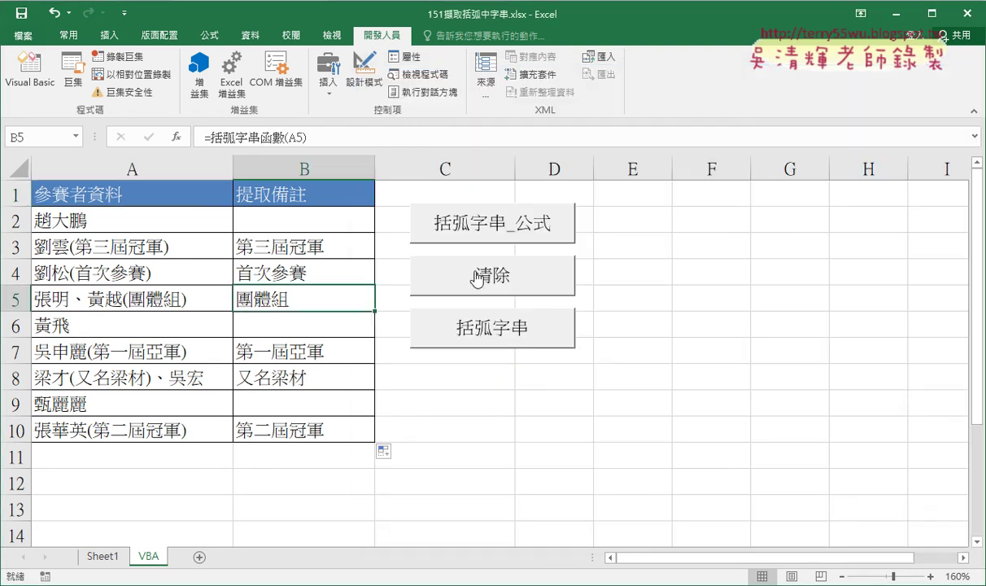
click(478, 277)
Enter =括弧字串函數(A2) in B2 from the User Defined functions and fill it down to B10.
click(317, 213)
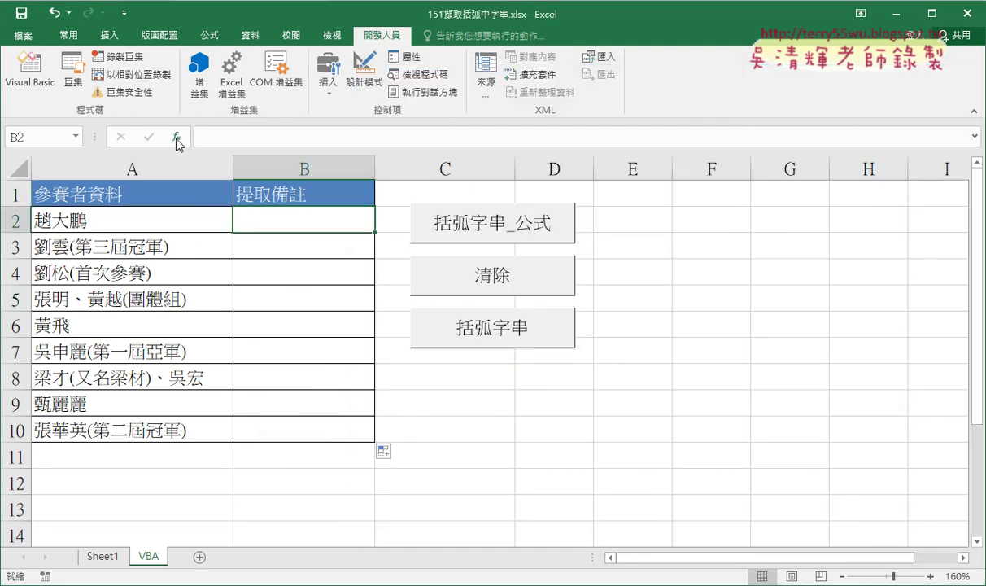
click(176, 139)
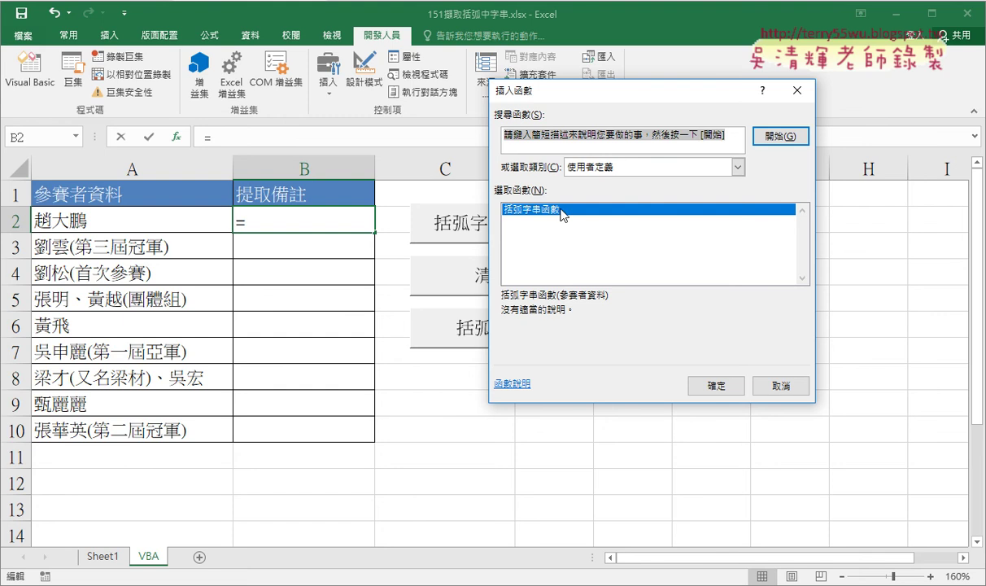
click(715, 384)
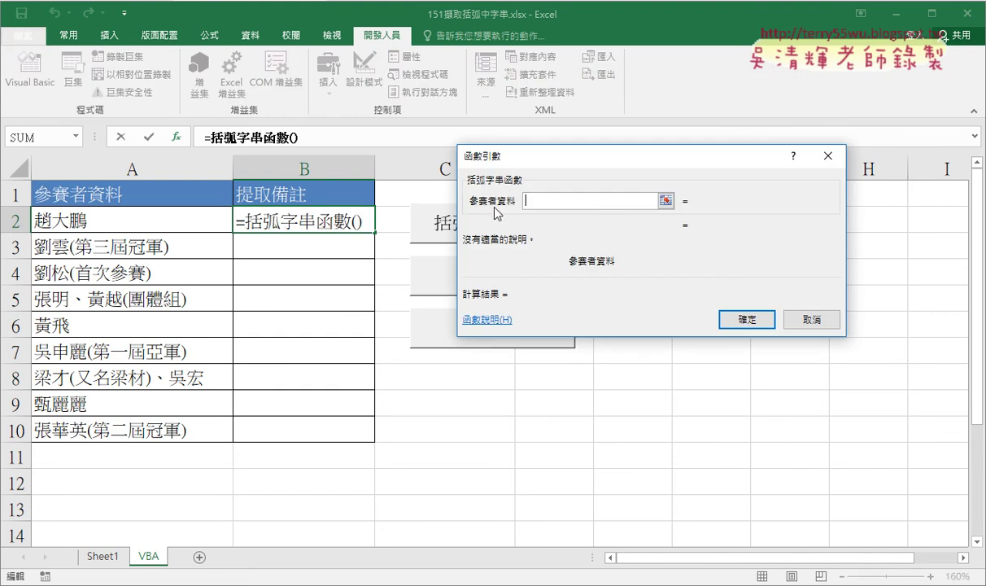
click(158, 225)
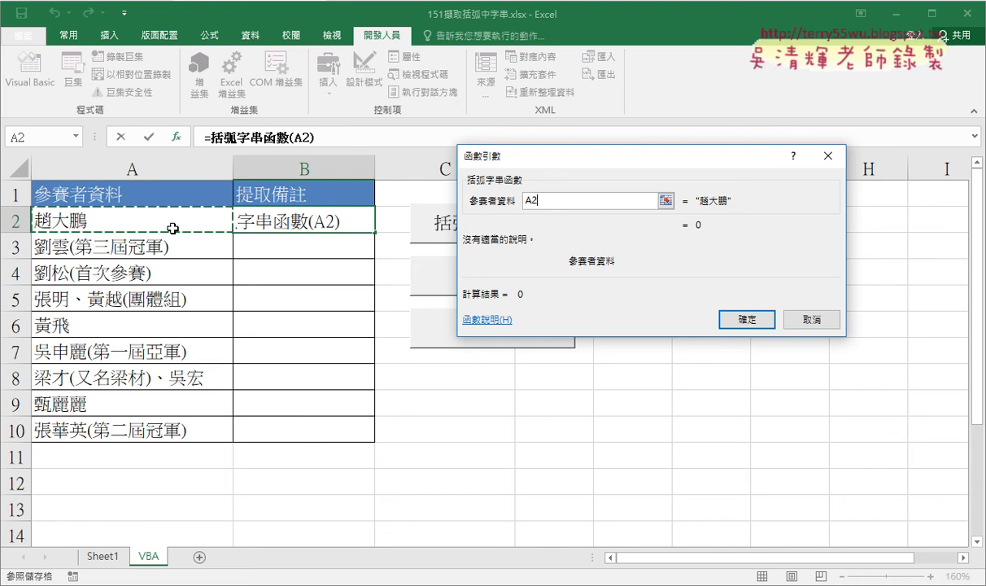
click(741, 319)
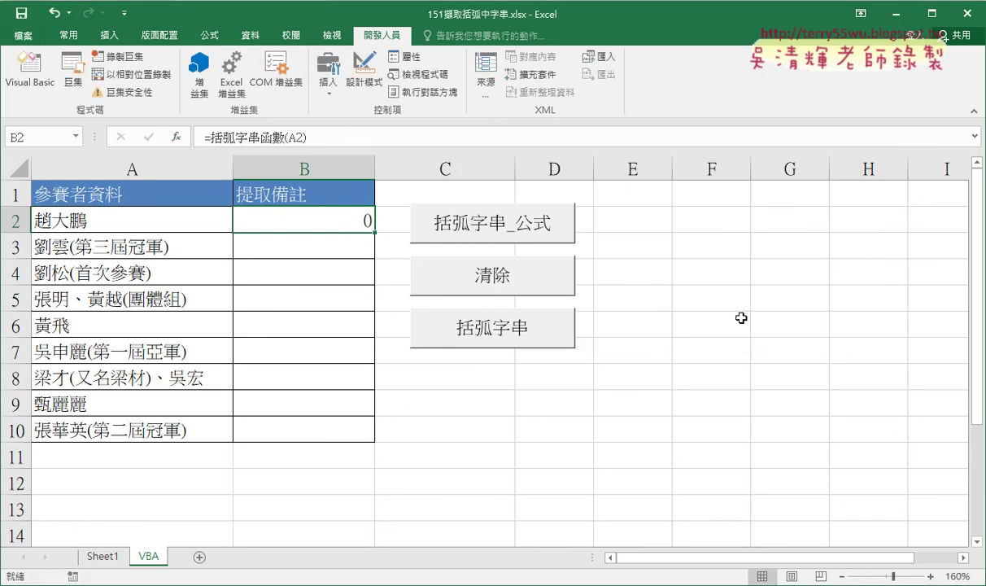
double_click(375, 232)
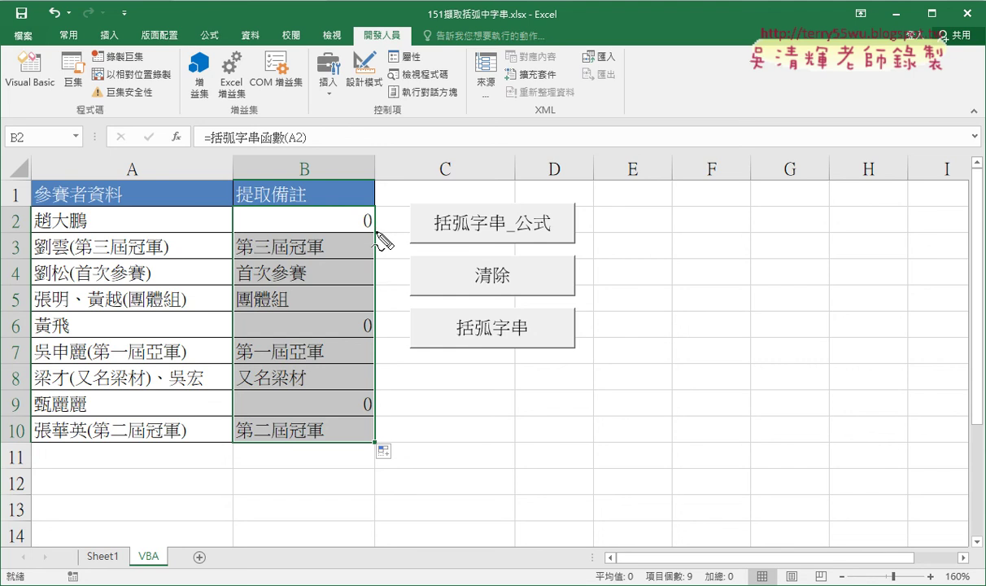
Mark the 0 results in B2, B6 and B9 with pen strokes, then clear the marks.
drag(371, 203, 376, 230)
drag(365, 319, 382, 344)
drag(364, 393, 383, 413)
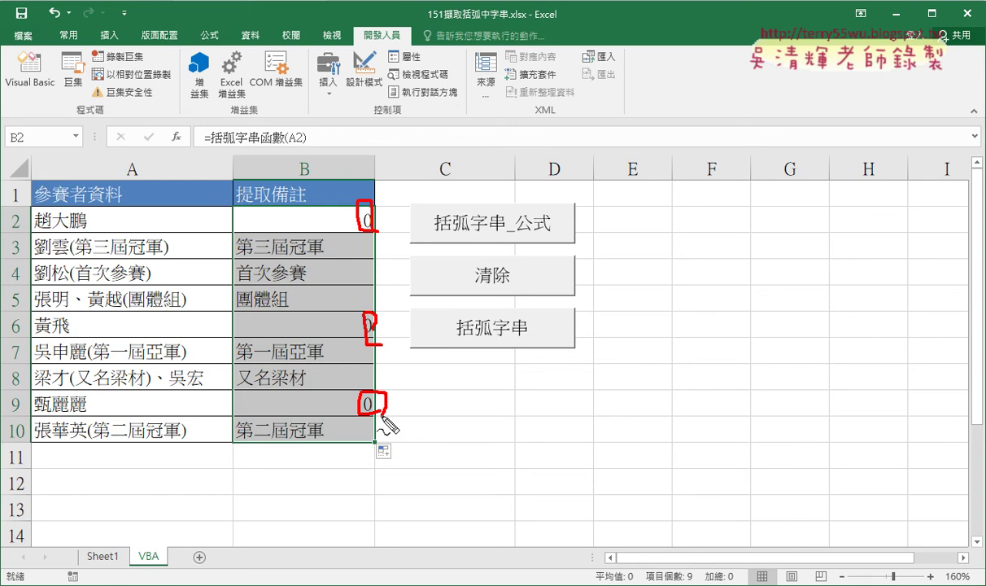
key(Escape)
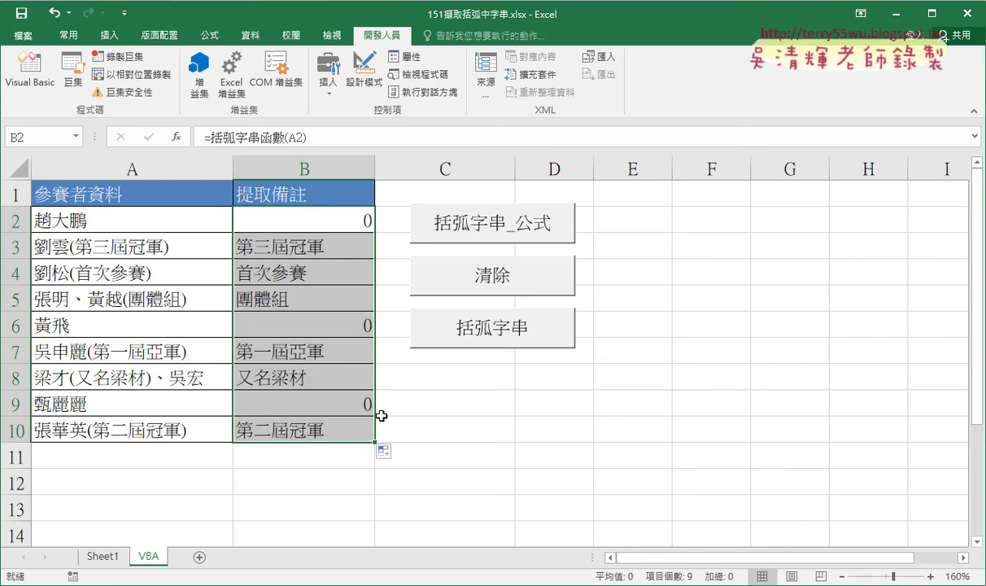
click(44, 83)
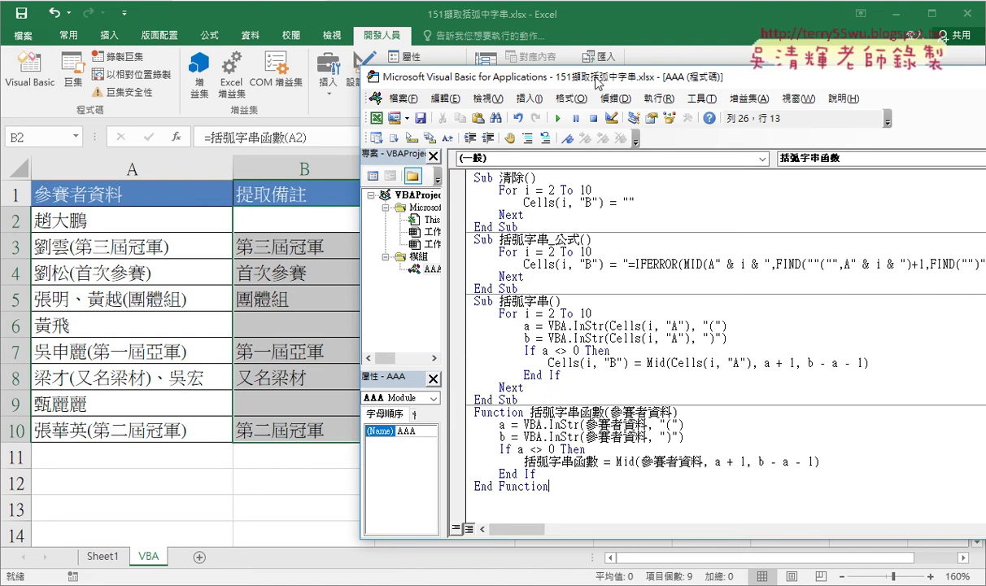
drag(598, 75, 633, 36)
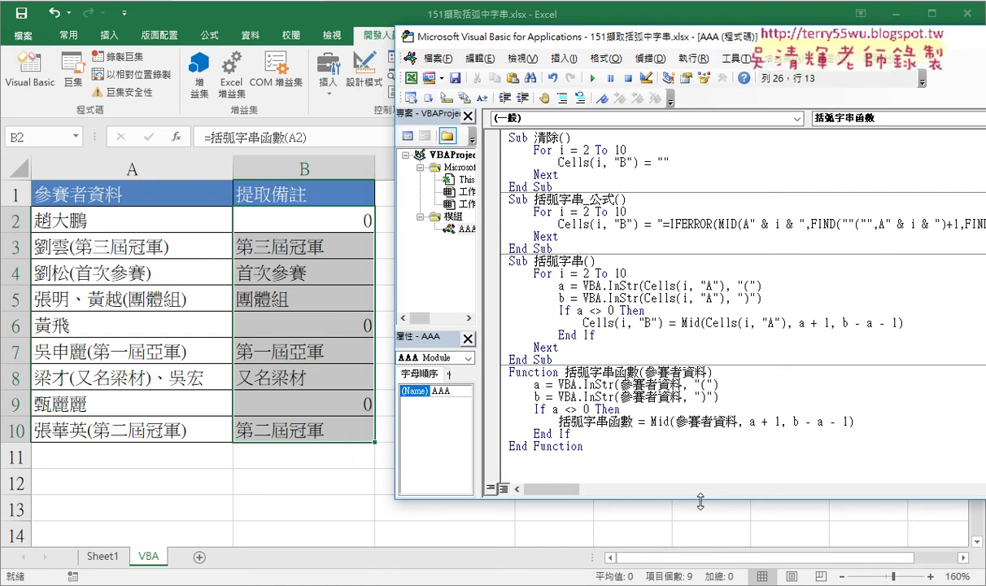
drag(700, 502, 701, 529)
click(701, 453)
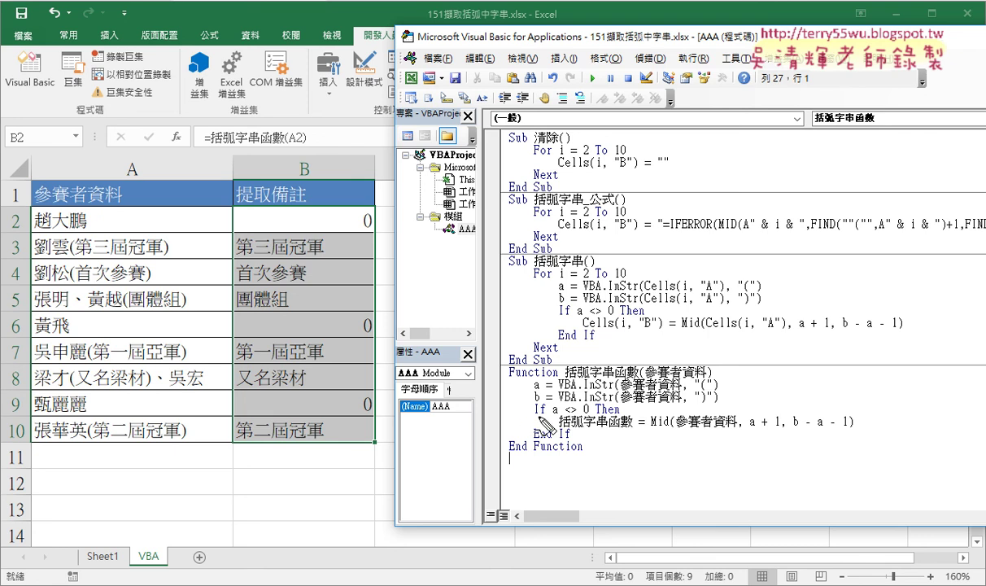
mouse_move(535, 413)
mouse_down()
mouse_move(616, 411)
mouse_move(616, 420)
mouse_up()
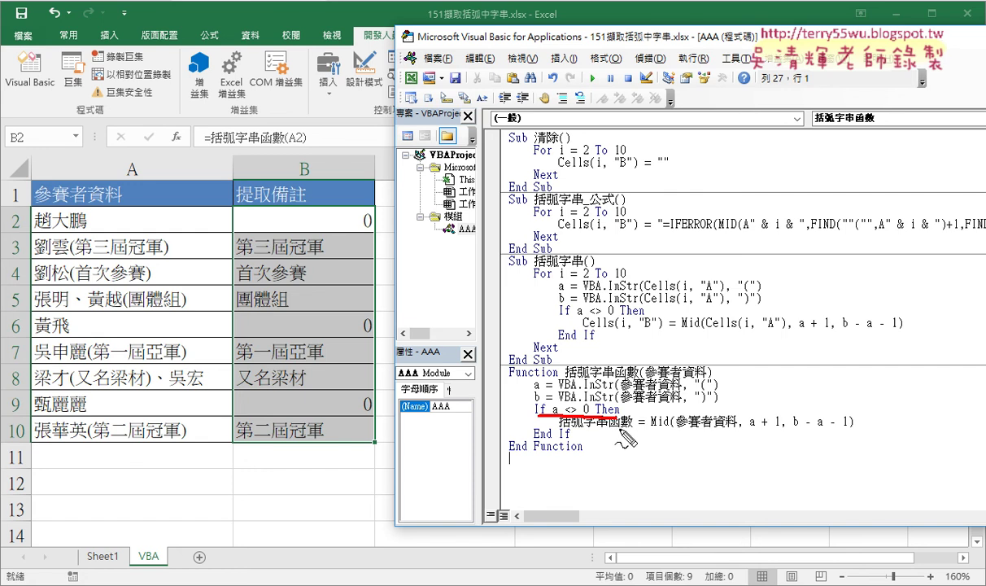
drag(663, 432, 714, 433)
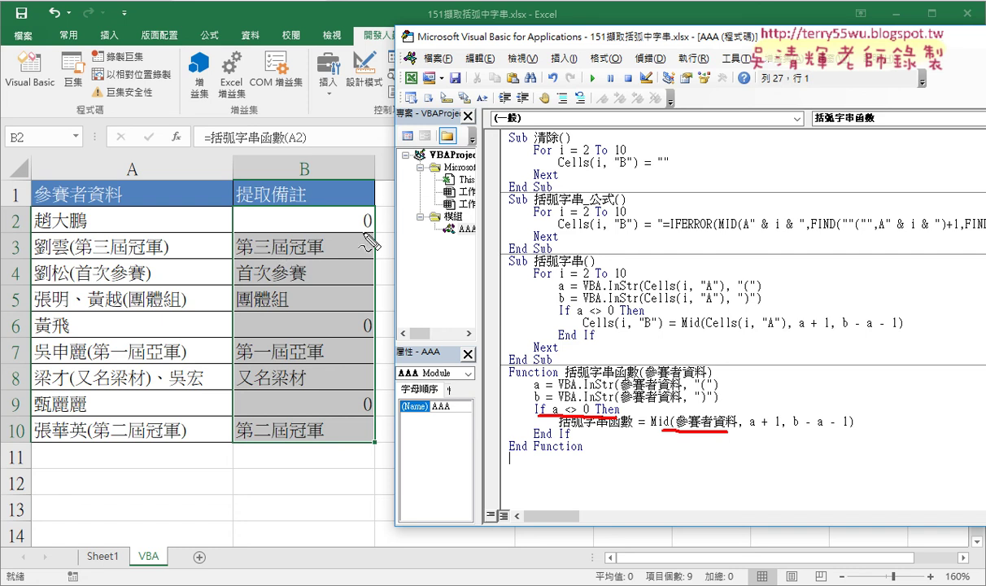
drag(362, 230, 372, 230)
drag(567, 376, 636, 376)
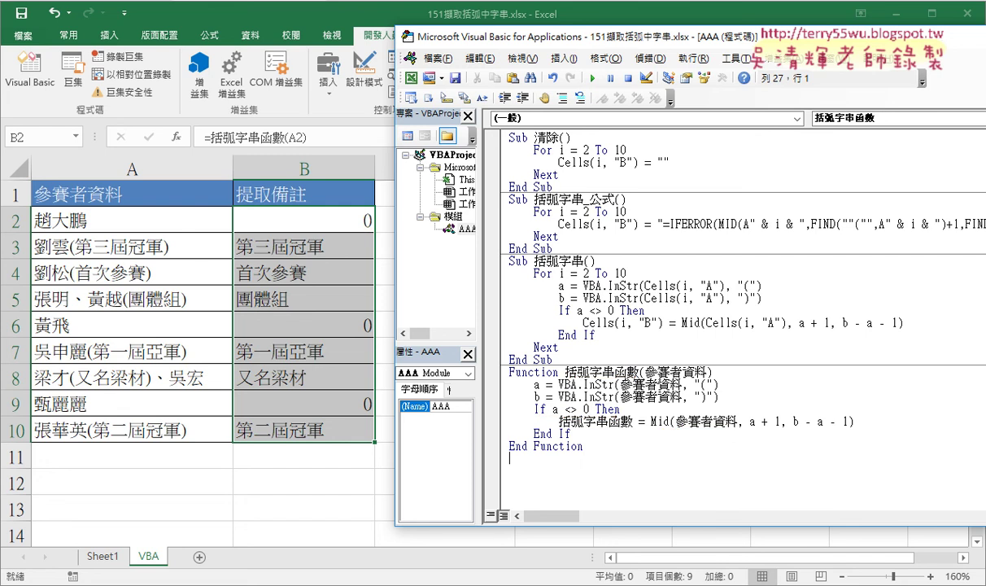
click(738, 375)
Insert the line 括弧字串函數 = "" directly under the Function declaration.
key(Return)
key(Tab)
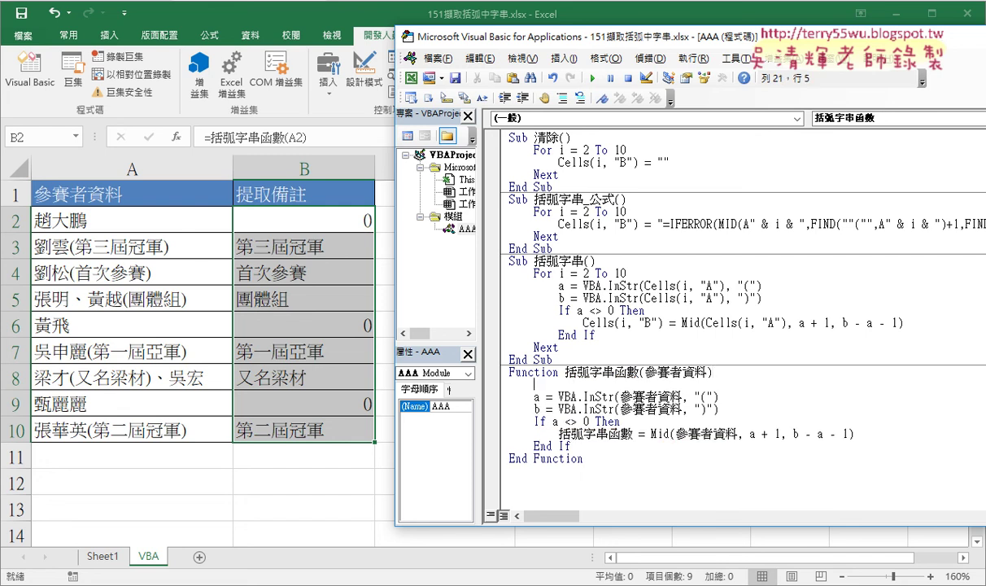
mouse_move(640, 371)
mouse_down()
mouse_move(565, 372)
mouse_move(536, 384)
mouse_up()
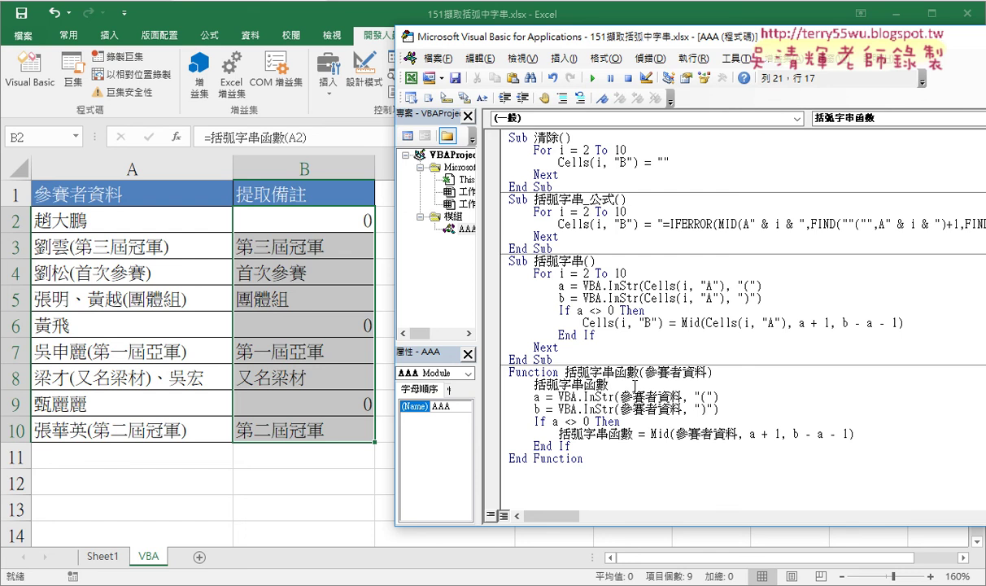
text(=)
text("")
double_click(632, 383)
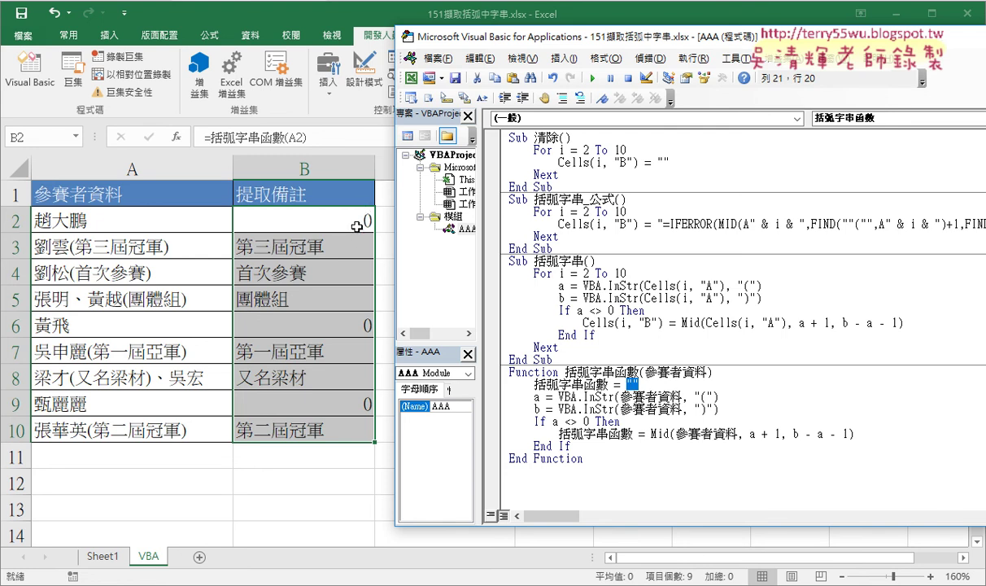
click(636, 383)
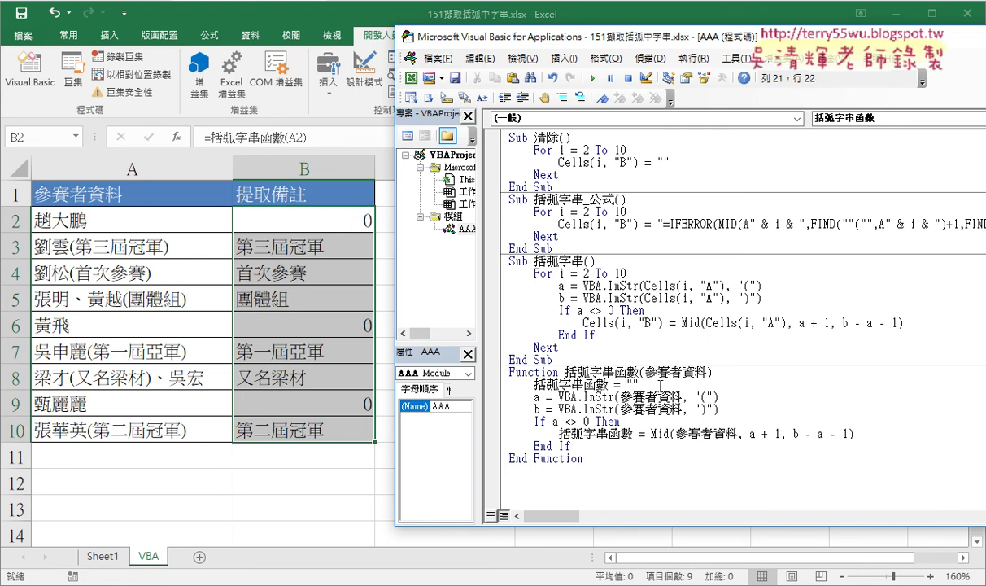
Recalculate B2 so B2, B6 and B9 show blanks, then select the empty-string line in VBA.
click(328, 218)
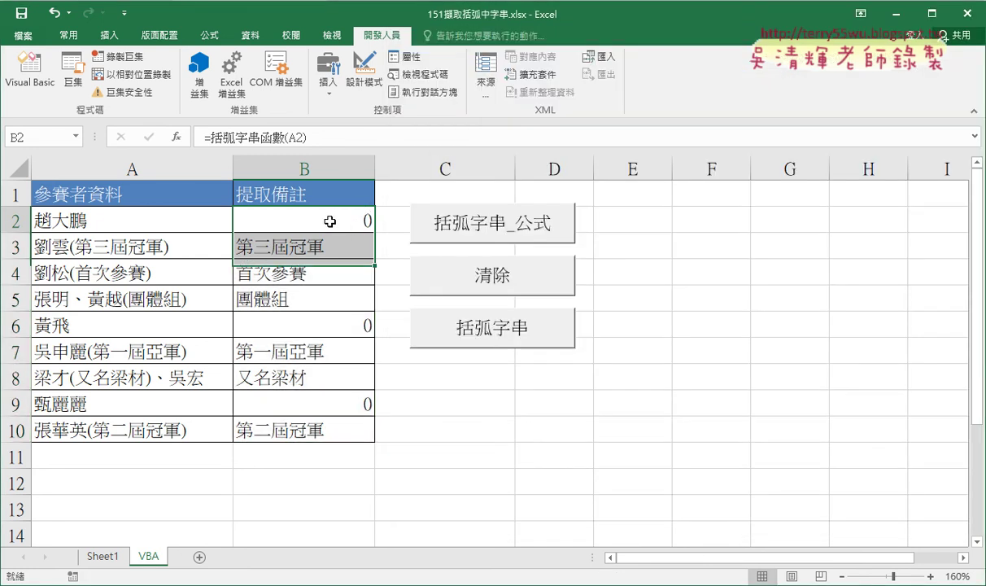
double_click(328, 218)
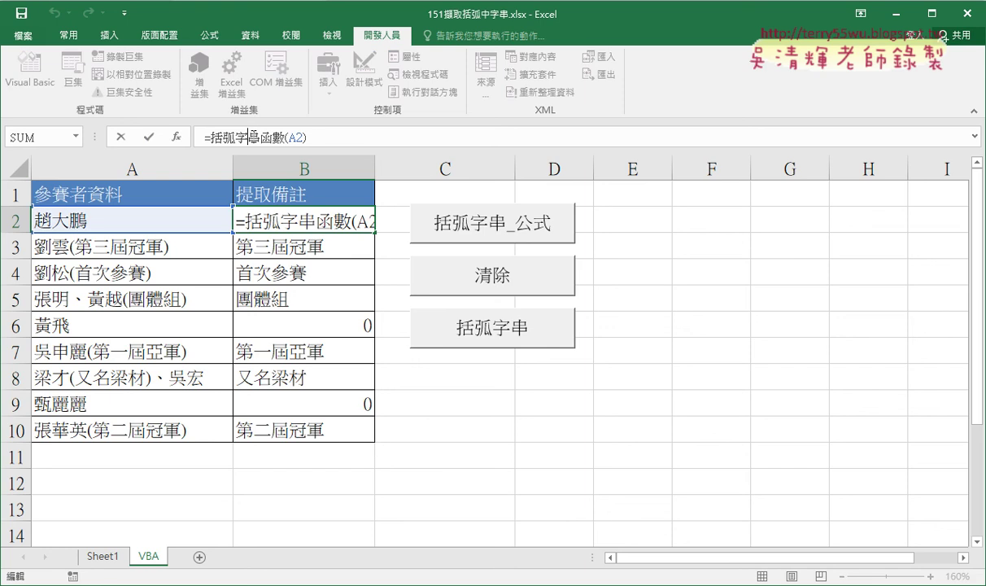
click(151, 139)
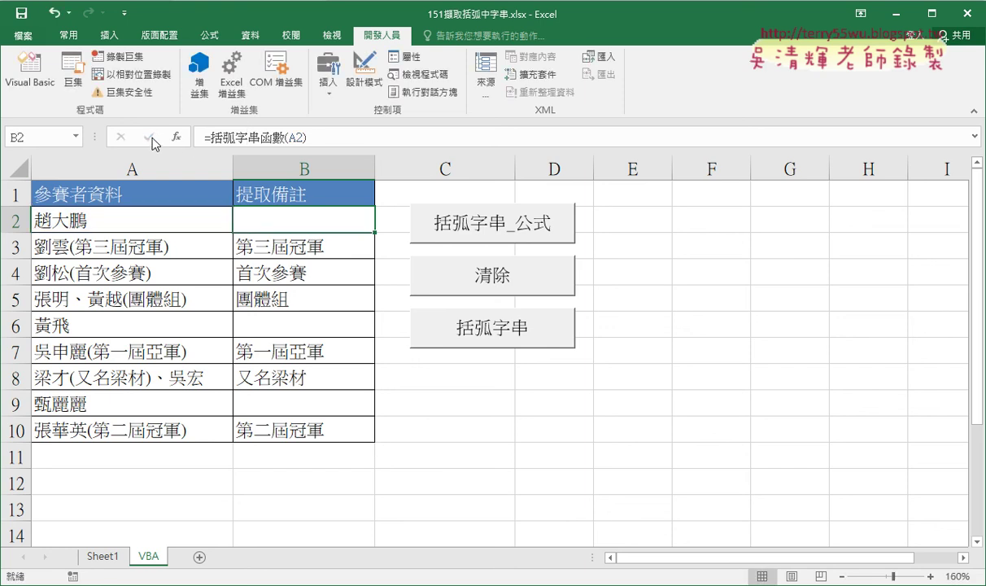
click(34, 71)
drag(652, 383, 506, 382)
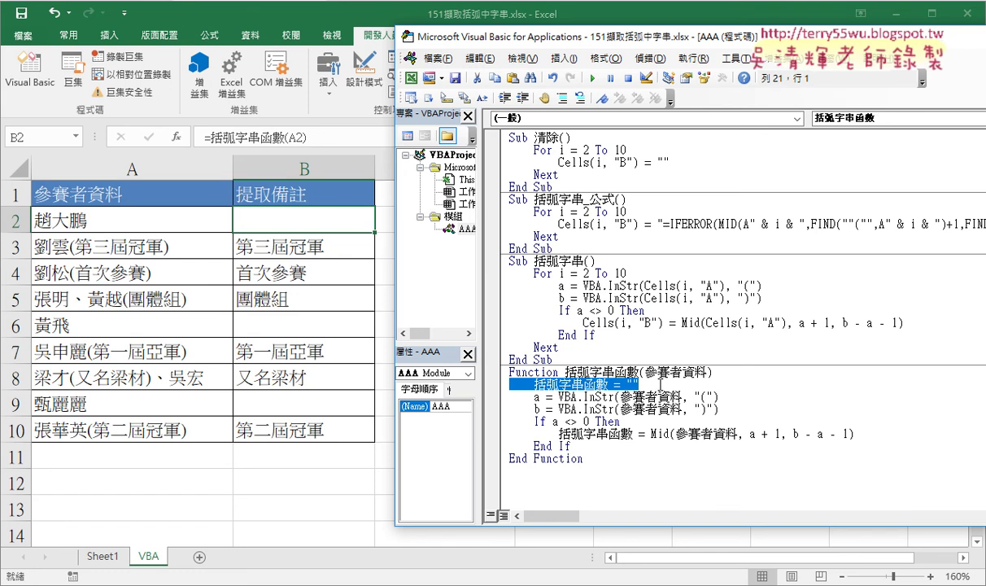
Add an Else branch after the Mid assignment, before End If.
click(884, 439)
key(Return)
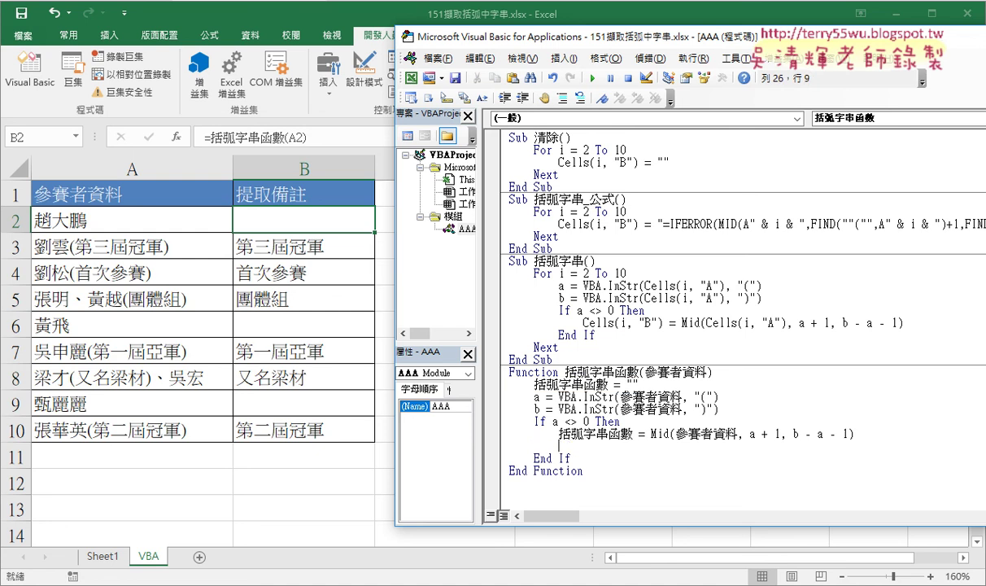
key(Return)
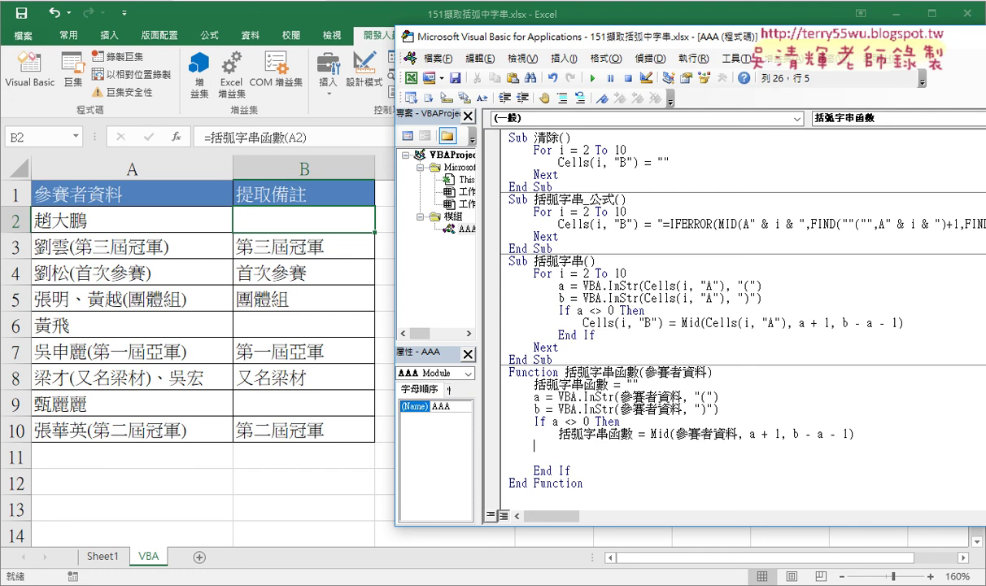
text(el)
text(se)
key(Return)
key(Tab)
Drag the 括弧字串函數 = "" line from the top of the function into the Else branch.
drag(550, 424, 853, 434)
click(562, 425)
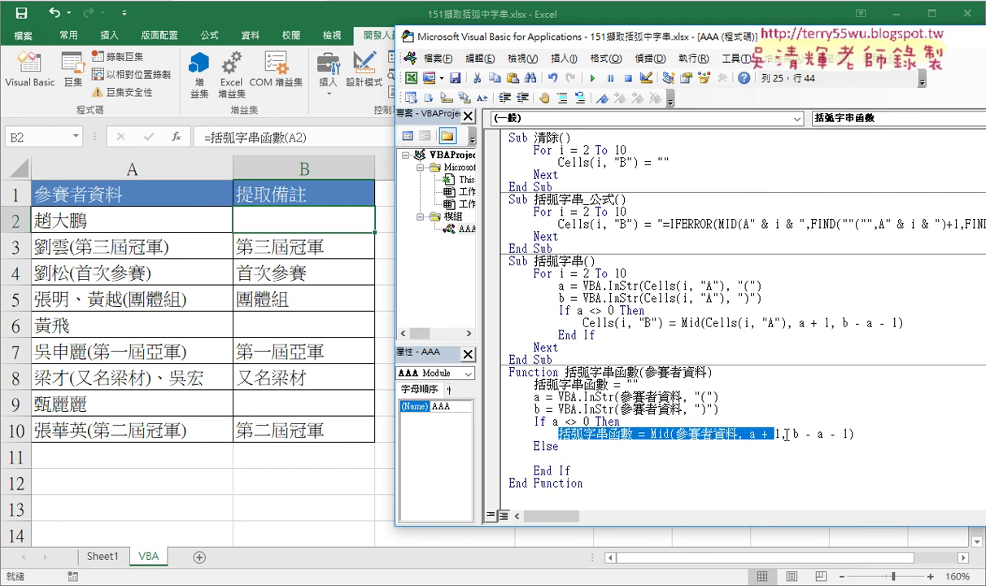
click(576, 460)
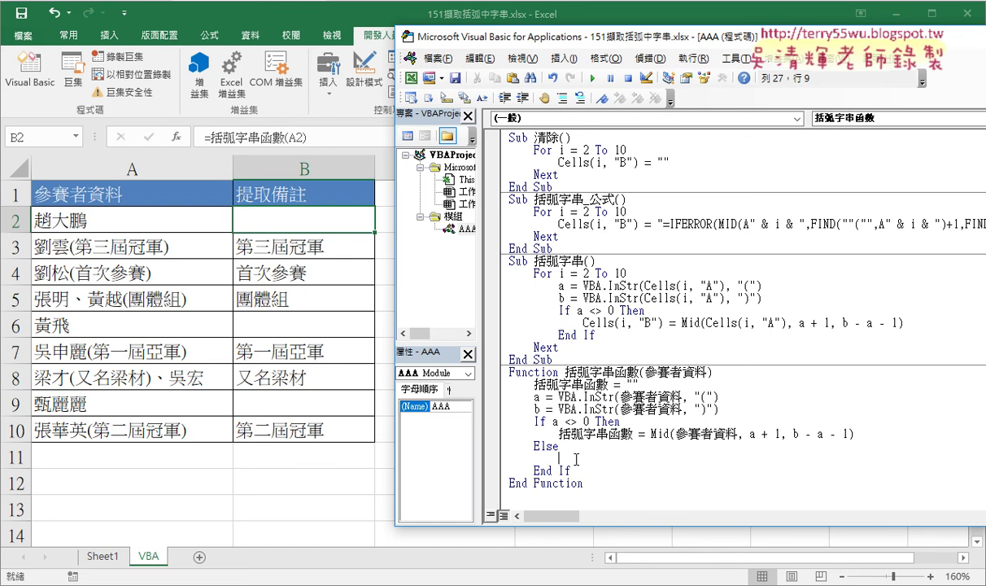
mouse_move(639, 384)
mouse_down()
mouse_move(533, 384)
mouse_move(572, 460)
mouse_up()
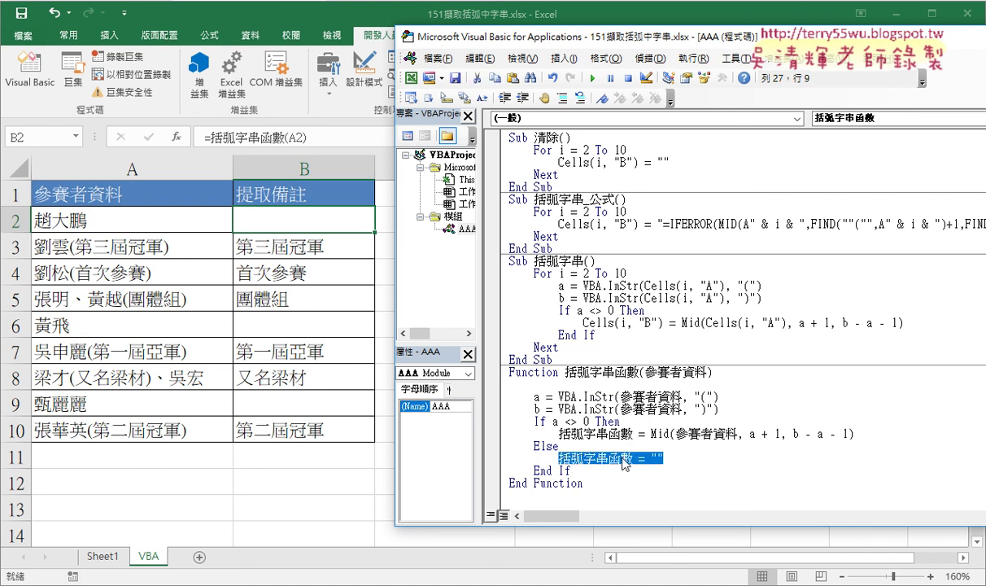
mouse_move(558, 459)
mouse_down()
mouse_move(483, 460)
mouse_move(534, 382)
mouse_up()
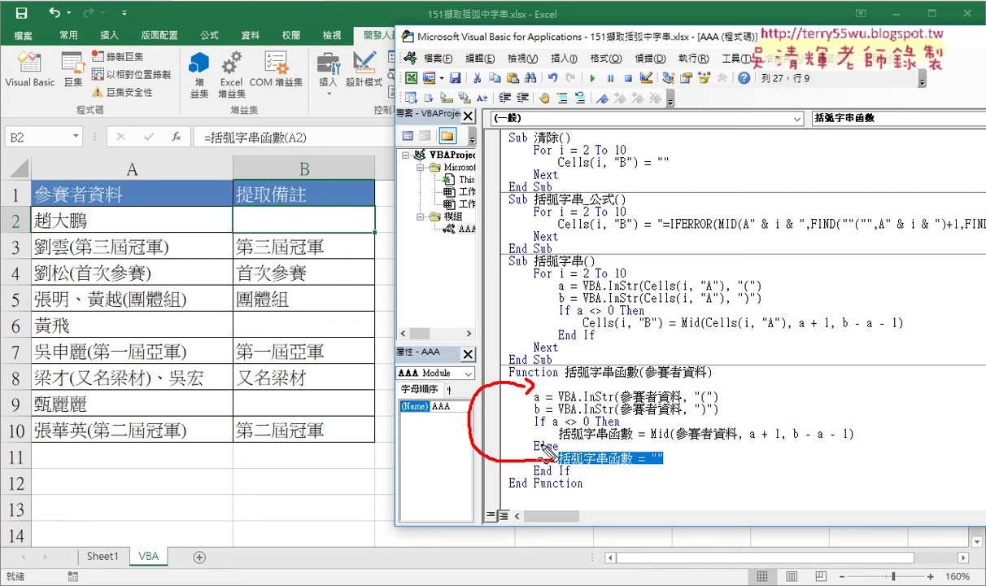
Circle the Else keyword with the pen, then clear the annotations and deselect the code.
mouse_move(556, 443)
mouse_down()
mouse_move(560, 456)
mouse_move(648, 468)
mouse_up()
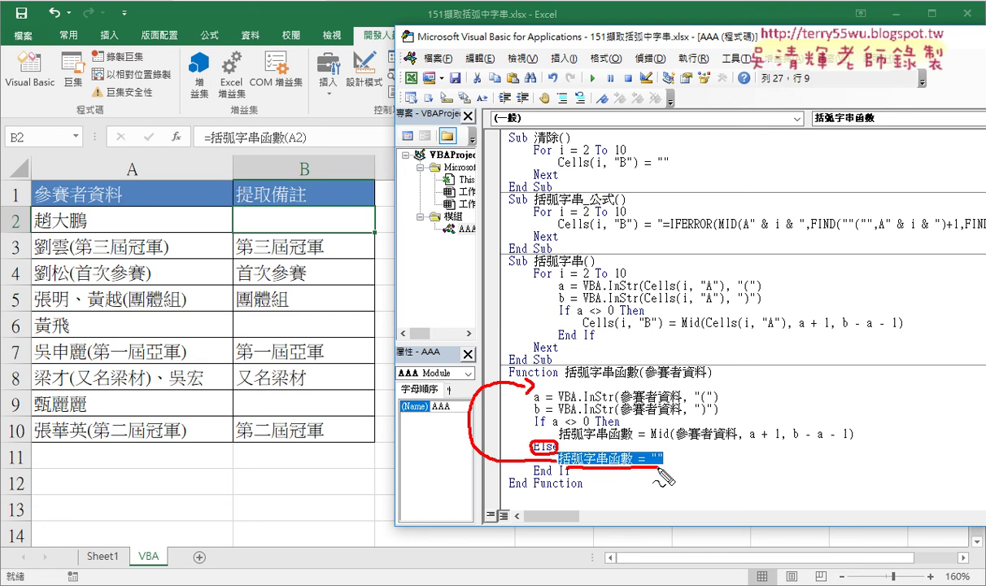
key(Escape)
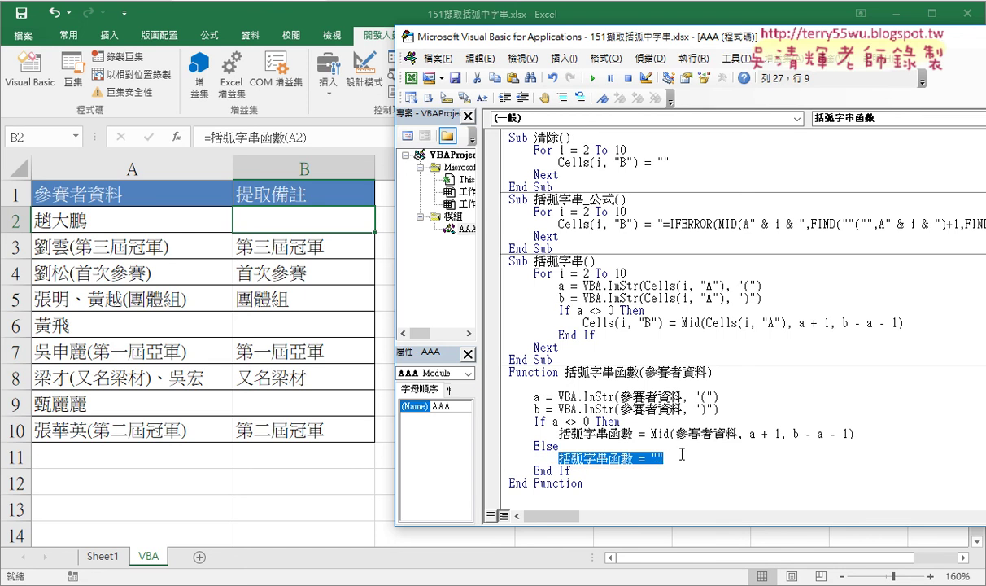
key(End)
key(alt+Tab)
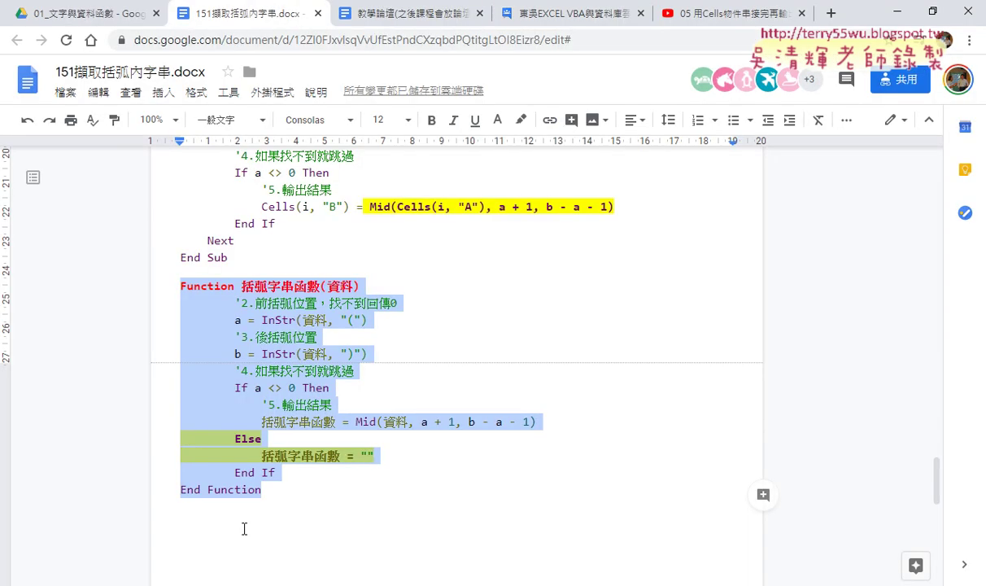
click(347, 476)
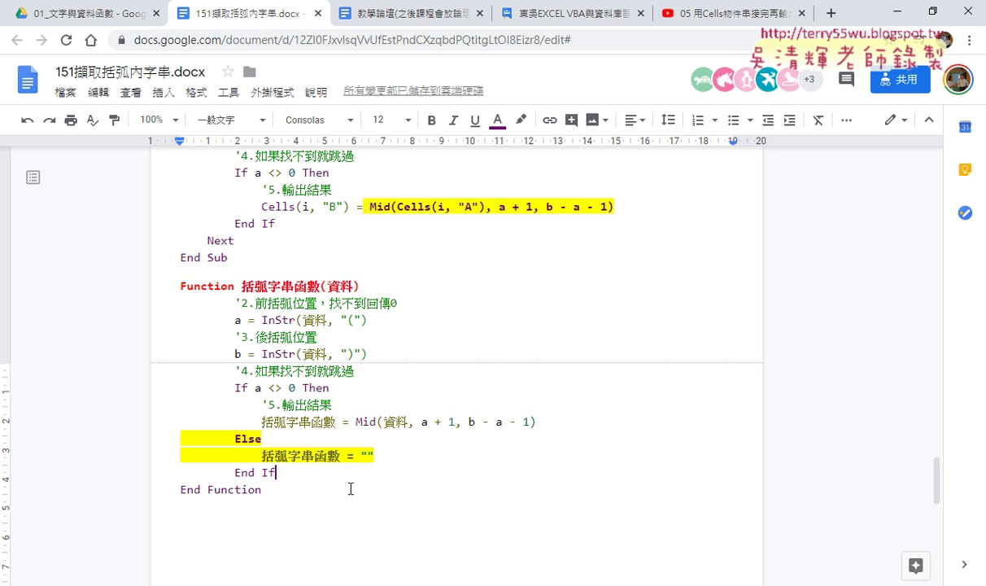
drag(262, 441, 235, 441)
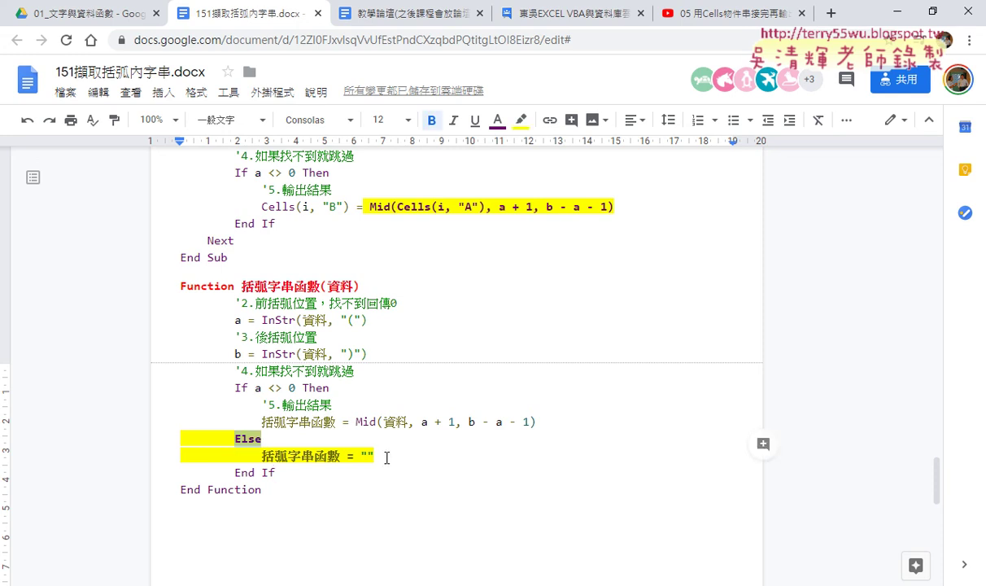
drag(374, 457, 261, 460)
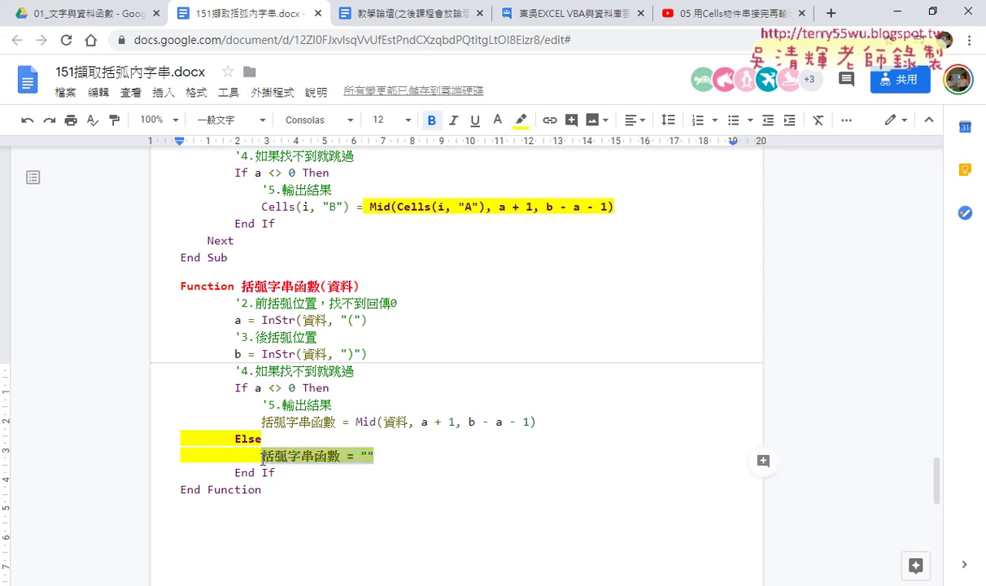